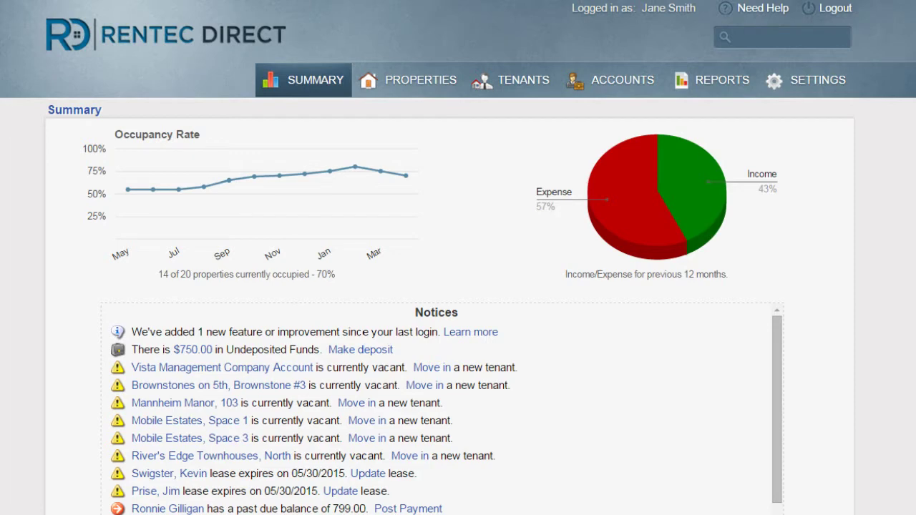
- Go from Properties to the Tenants list showing each tenant's property, lease dates and balance
left_click(413, 79)
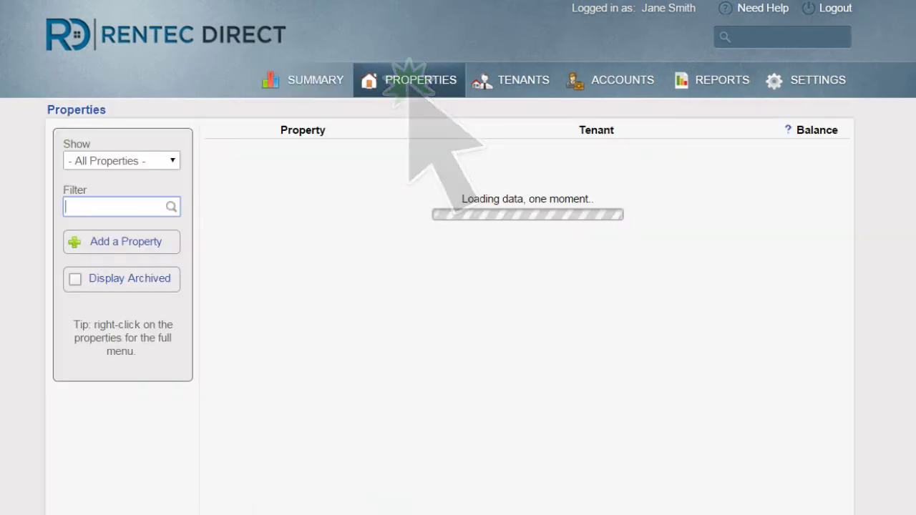
left_click(603, 370)
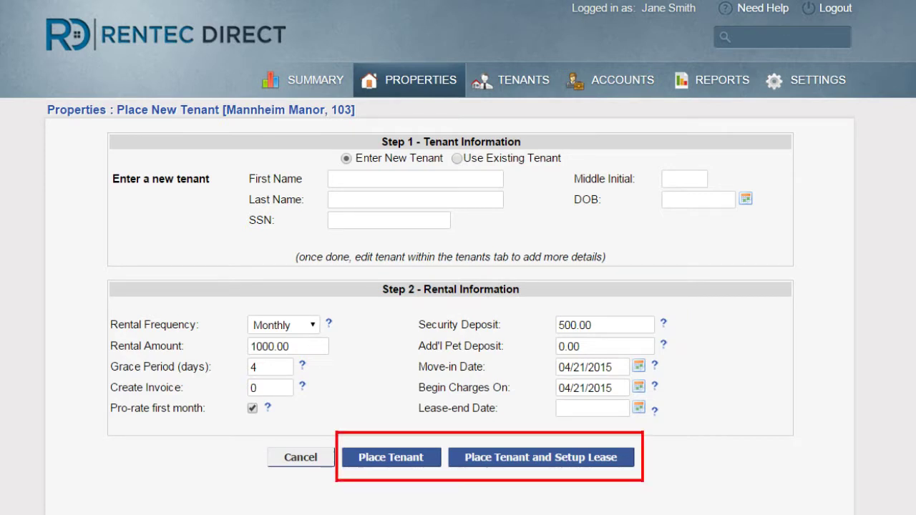
left_click(523, 79)
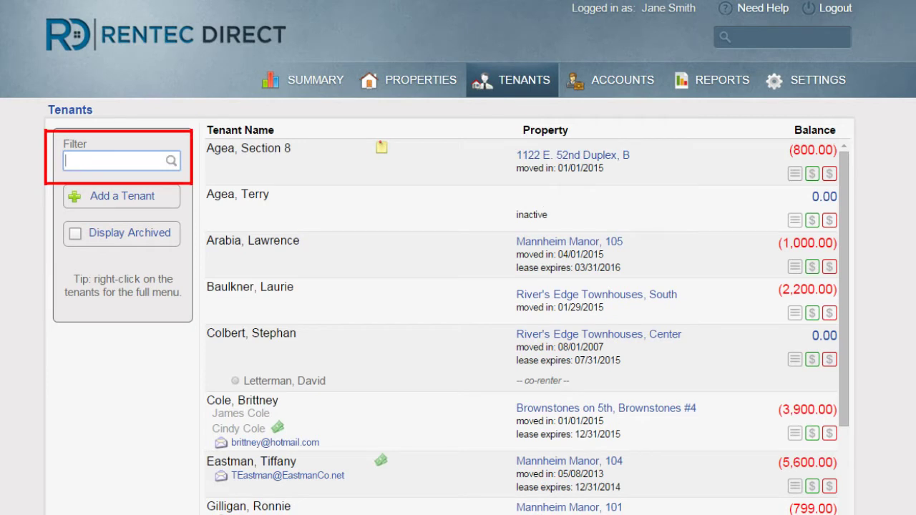
- Find the tenant by name and change their Tenant Deposit Due debit from 500.00 to 600.00
type("lawrence")
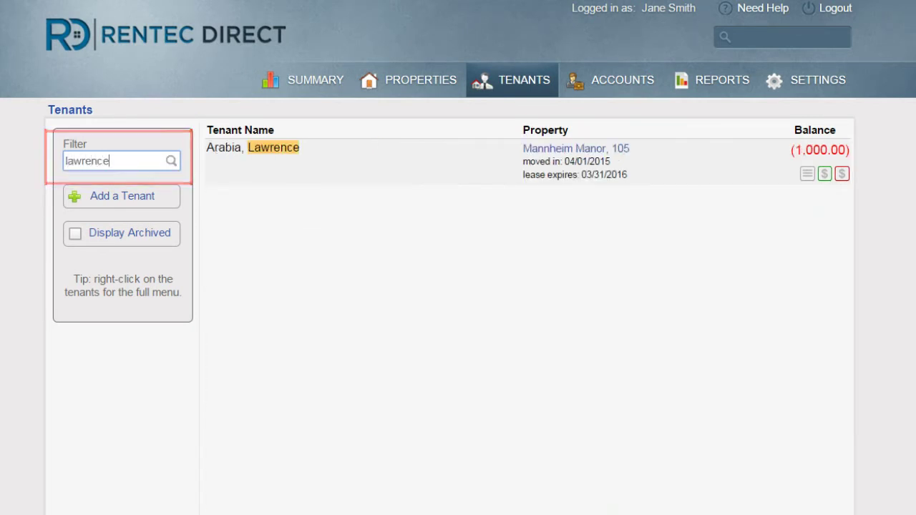
left_click(816, 151)
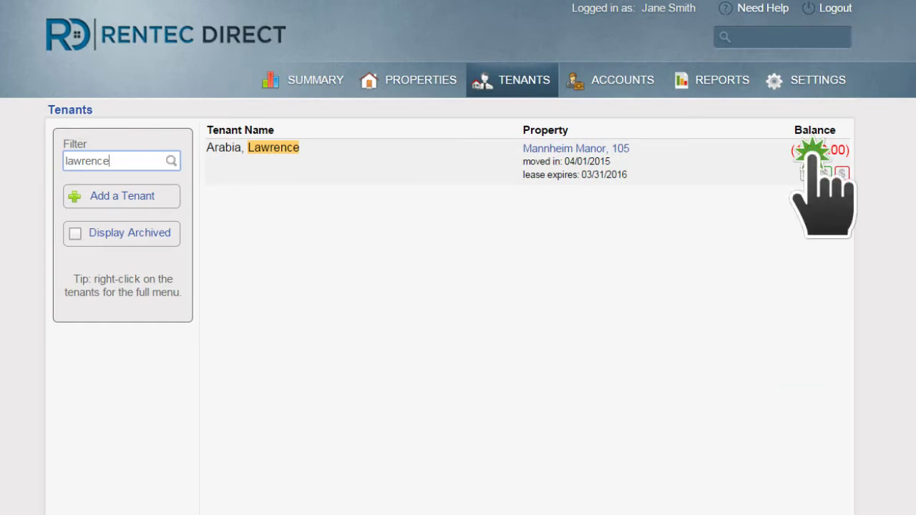
left_click(466, 135)
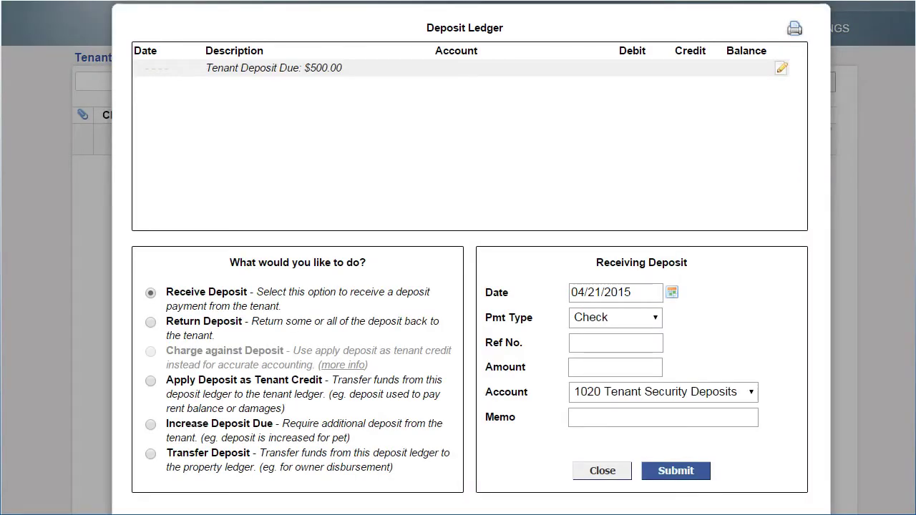
left_click(783, 70)
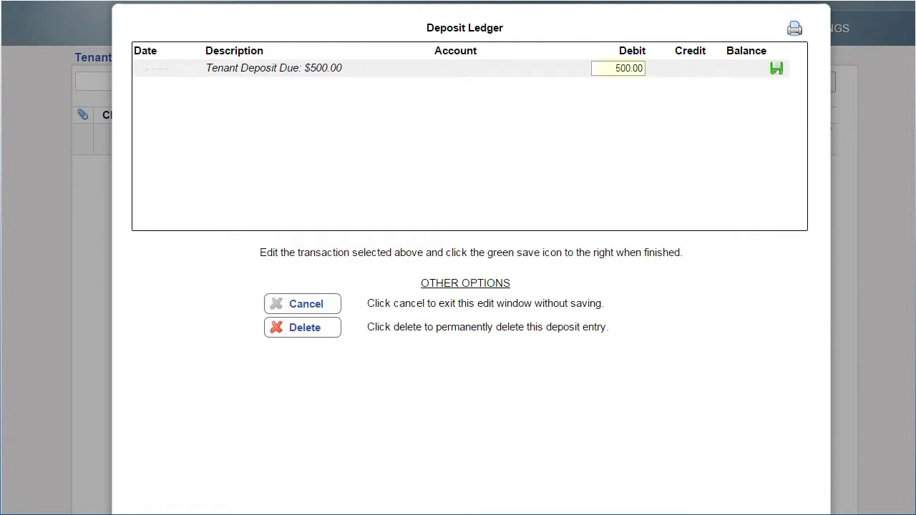
key("Delete")
type("6")
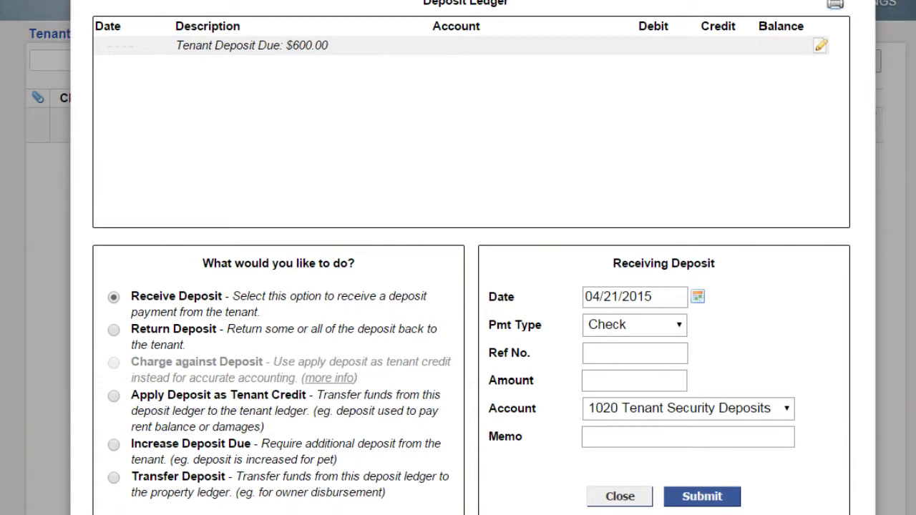
- Increase the deposit due by 300 with memo 'Pet Deposit'
left_click(113, 445)
left_click(634, 324)
type("300")
left_click(687, 352)
type("P")
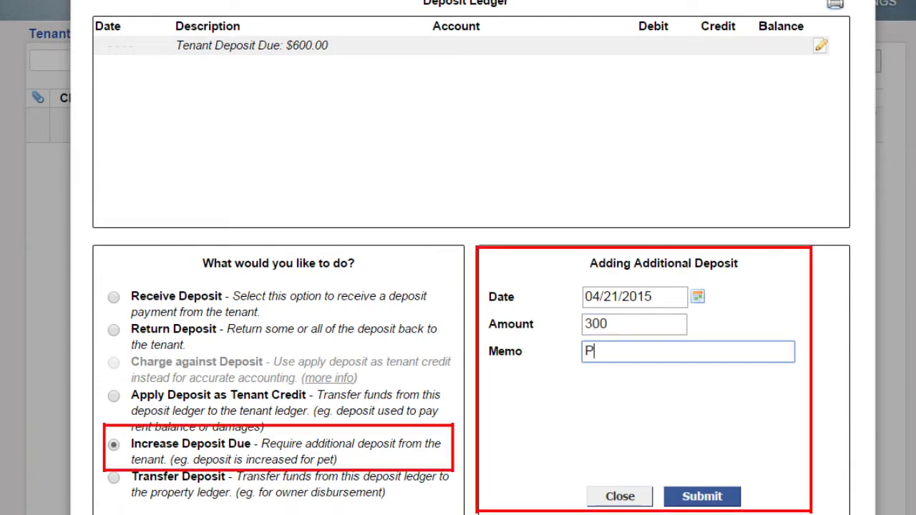
type("et Deposit")
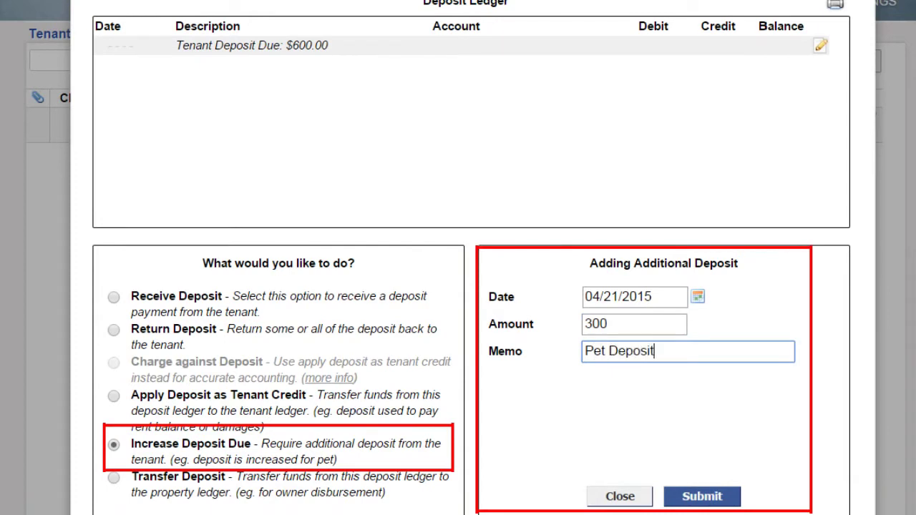
left_click(634, 324)
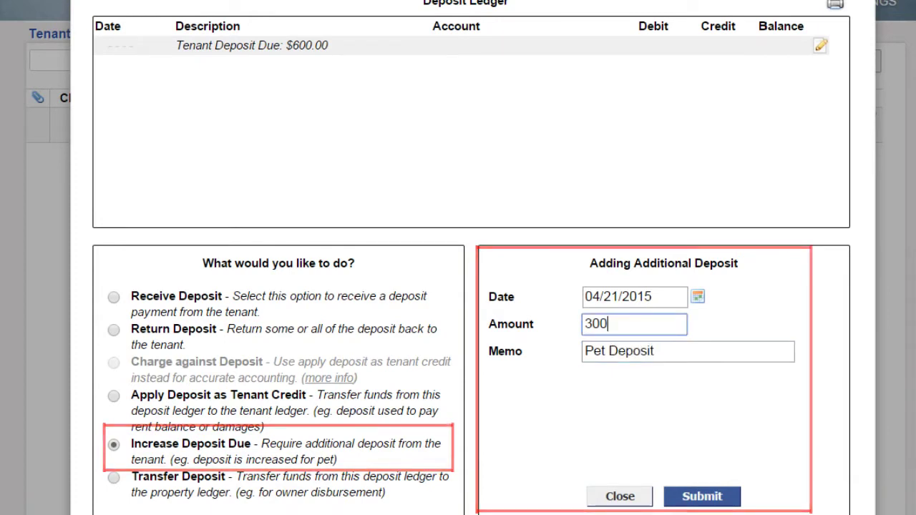
left_click(724, 493)
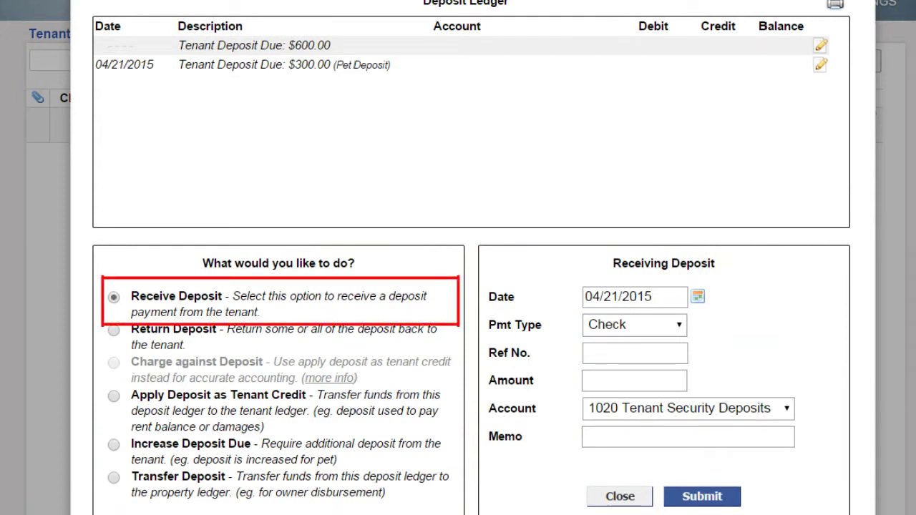
- Record a received deposit of 900 with memo 'Deposit Paid in Full'
left_click(634, 380)
type("9000")
key("BackSpace")
left_click(688, 436)
type("Deposit Paid in Full")
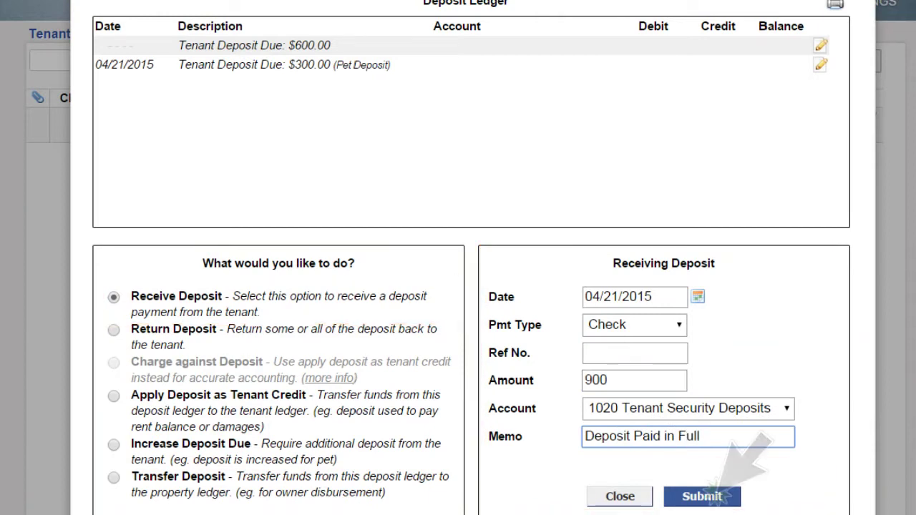
left_click(716, 496)
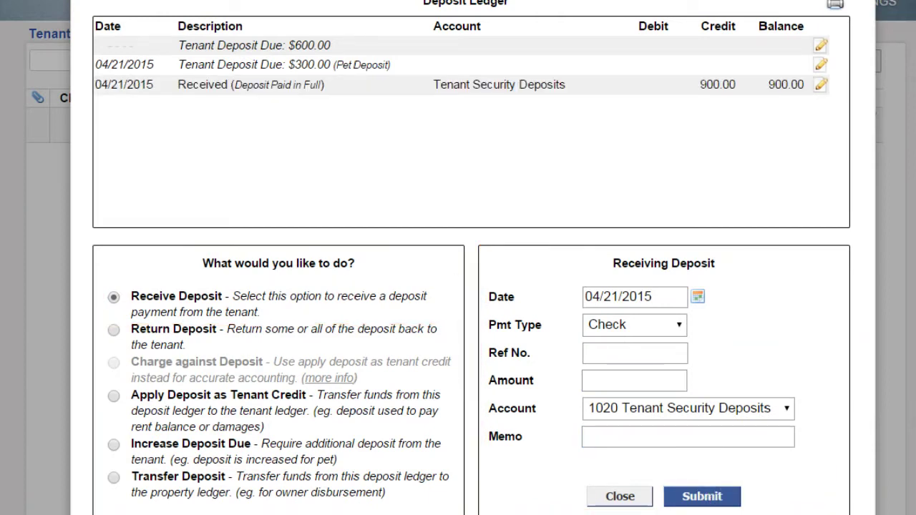
- Return the 900 deposit with memo 'full deposit return' and print the Tenant Deposit Ledger
left_click(114, 329)
left_click(635, 380)
type("900")
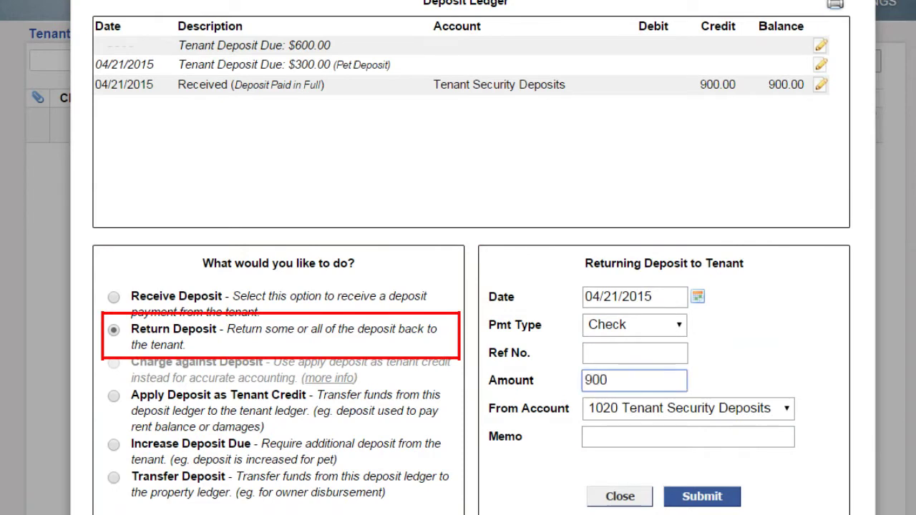
left_click(644, 437)
type("full deposit return")
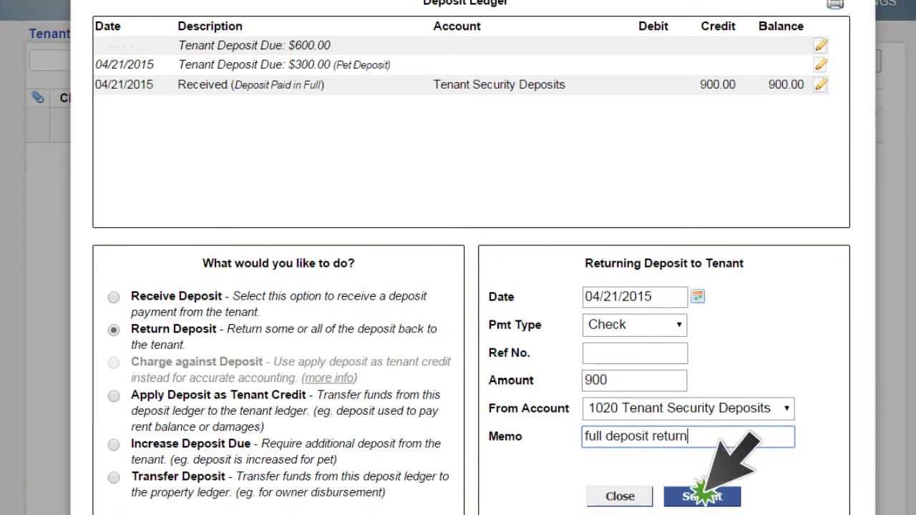
left_click(701, 495)
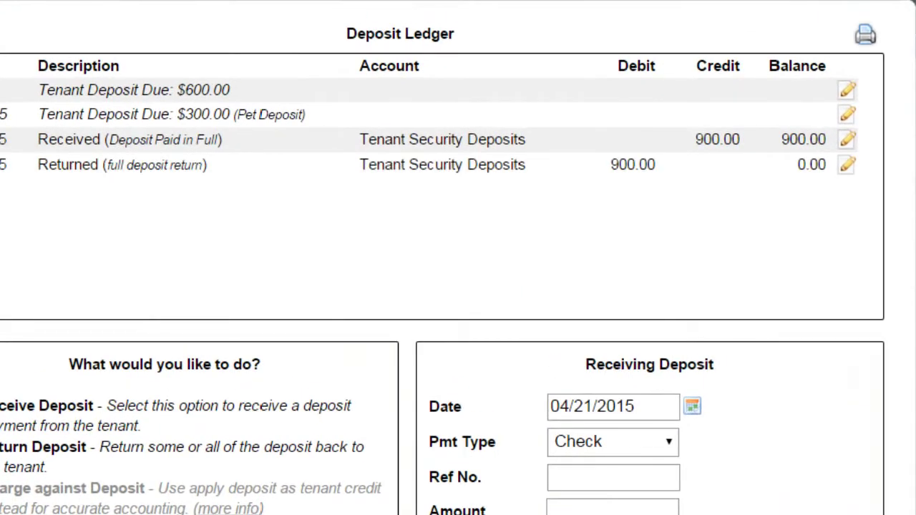
left_click(866, 36)
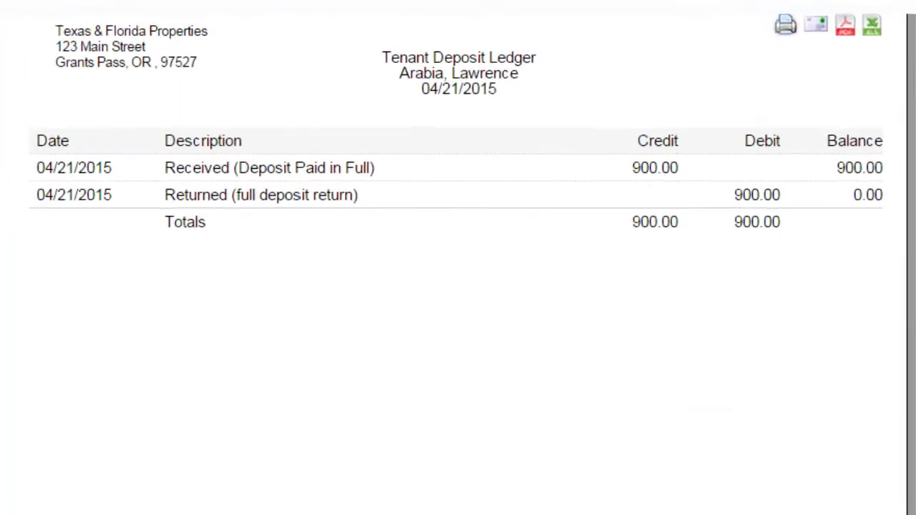
left_click(791, 32)
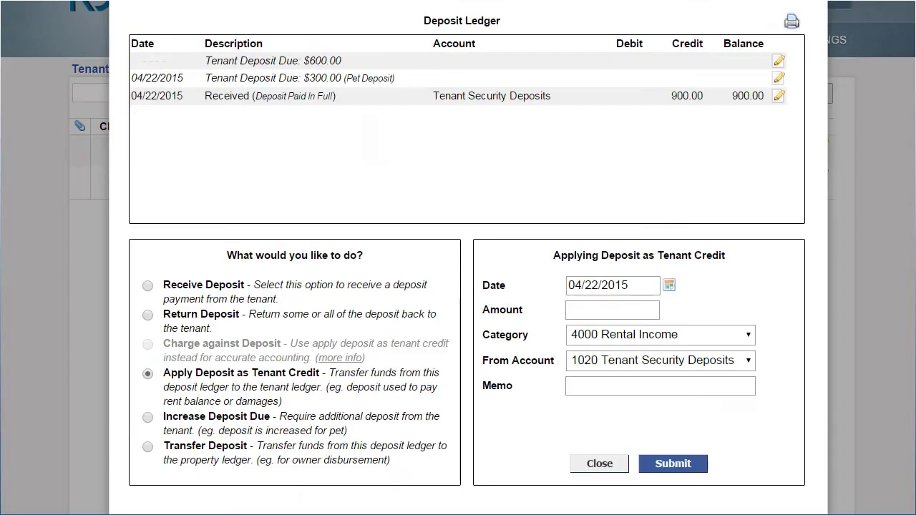
- Transfer the 900 deposit to the tenant ledger as credit with memo 'Apply to Charges', then close
left_click(612, 309)
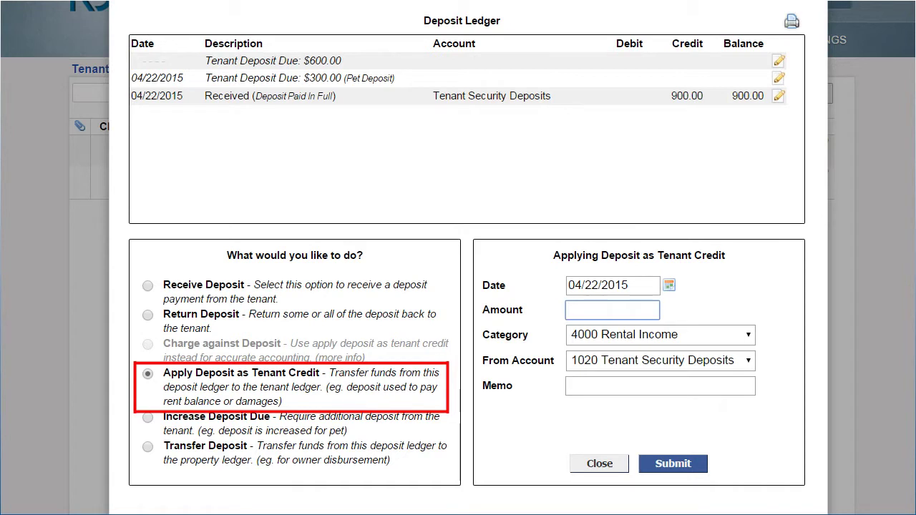
type("900")
left_click(660, 385)
type("Apply to Charges")
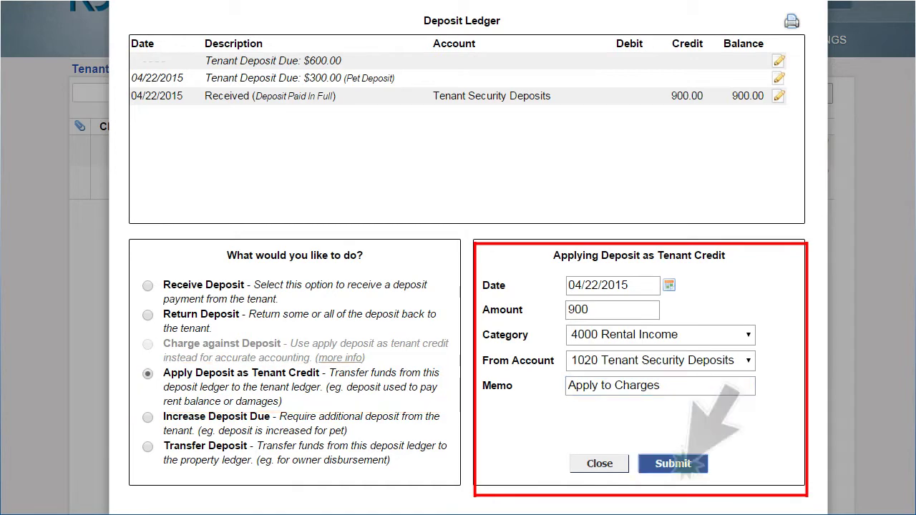
left_click(672, 464)
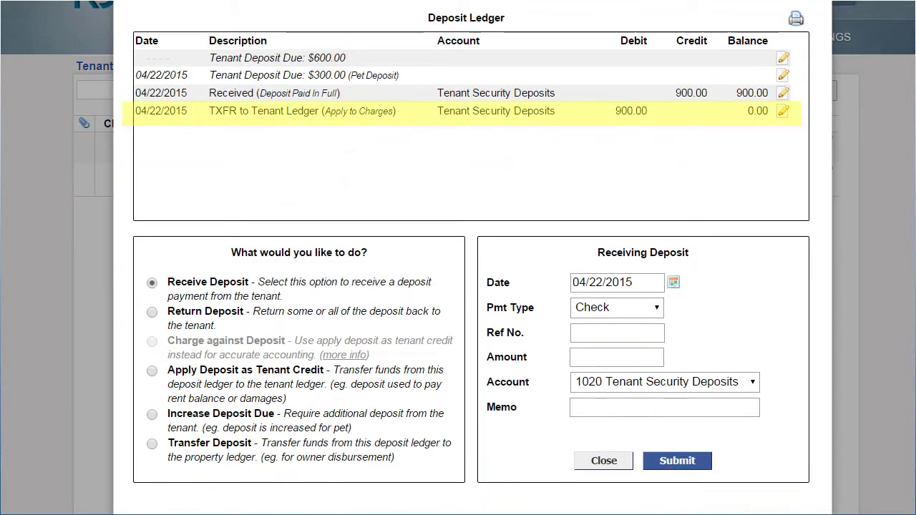
left_click(603, 460)
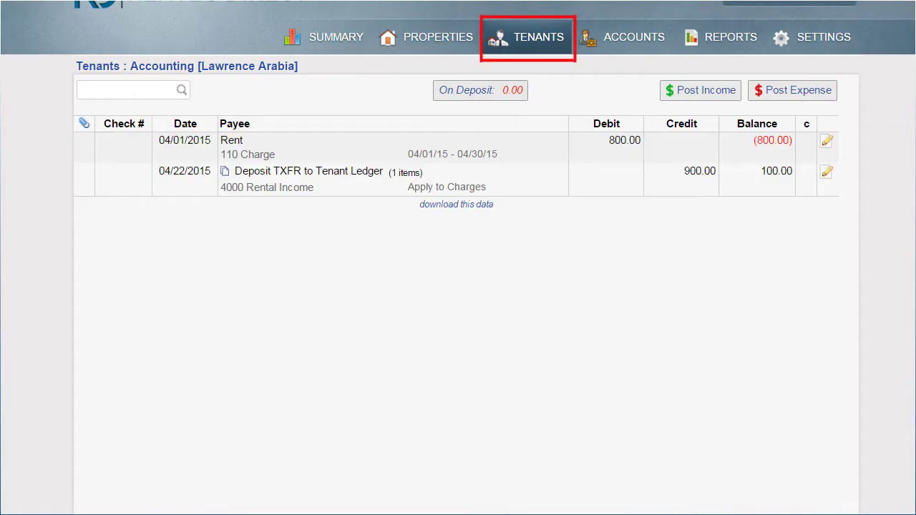
- Edit the deposit transfer entry, changing its first line amount from 900 to 800
left_click(828, 173)
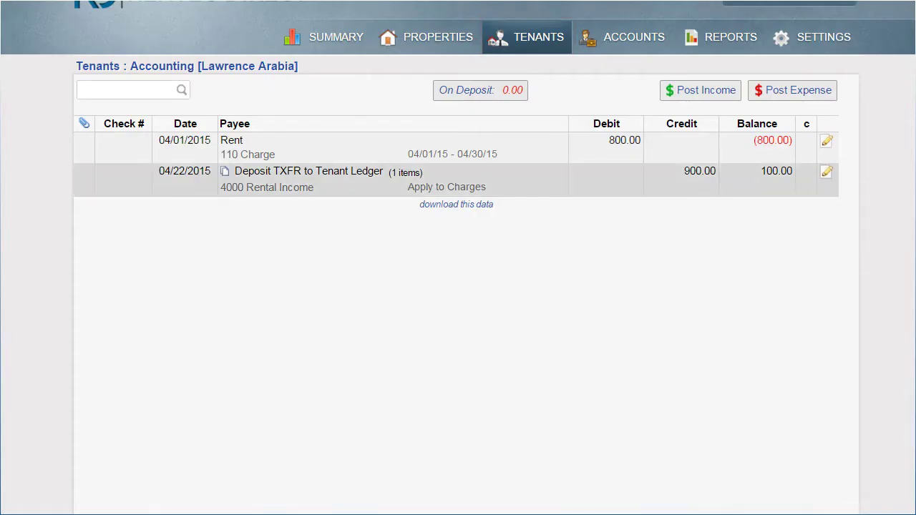
left_click(687, 379)
key("Delete")
type("800.00")
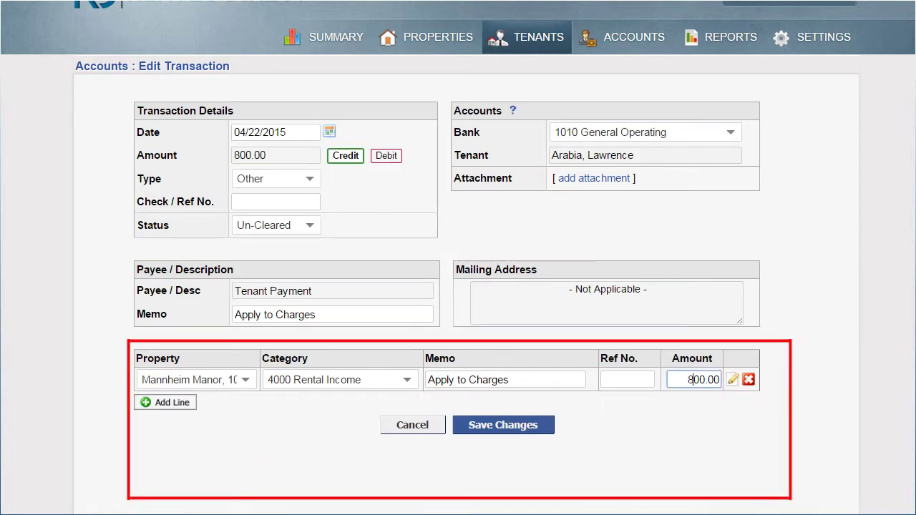
- Add a Mannheim Manor line of 100 under 4004 Forfeited Deposit From Tenant and save
left_click(171, 403)
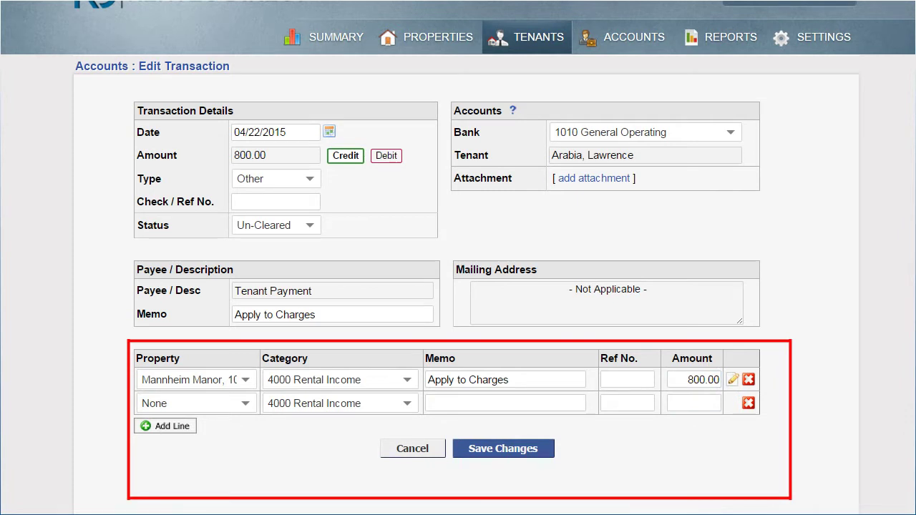
left_click(186, 403)
scroll(229, 458, "down", 5)
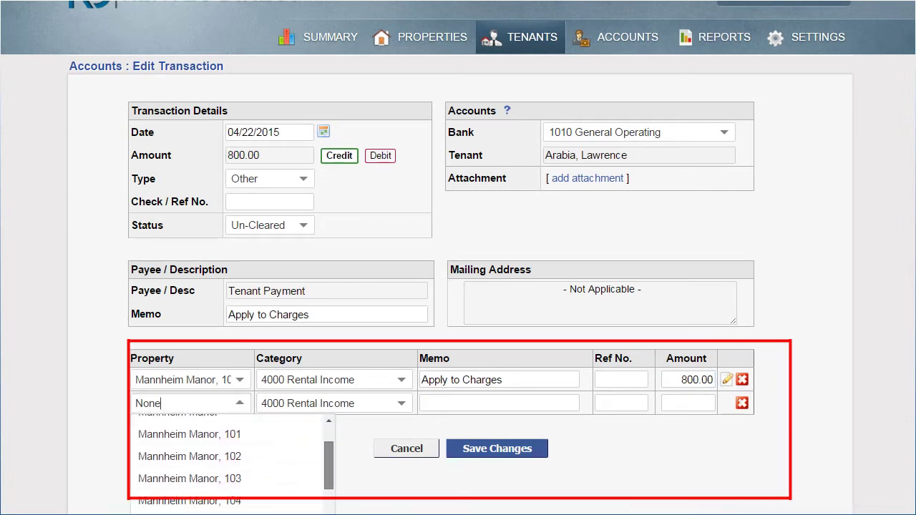
left_click(190, 477)
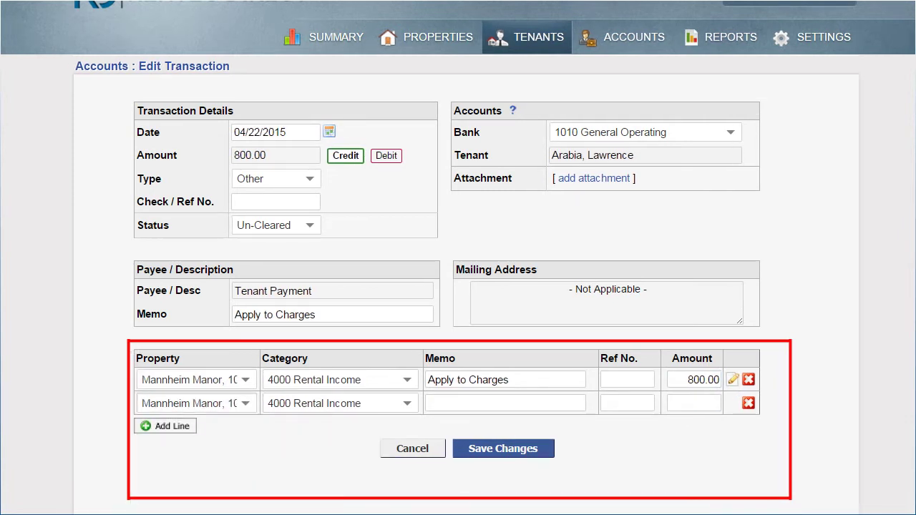
left_click(336, 403)
scroll(358, 458, "down", 3)
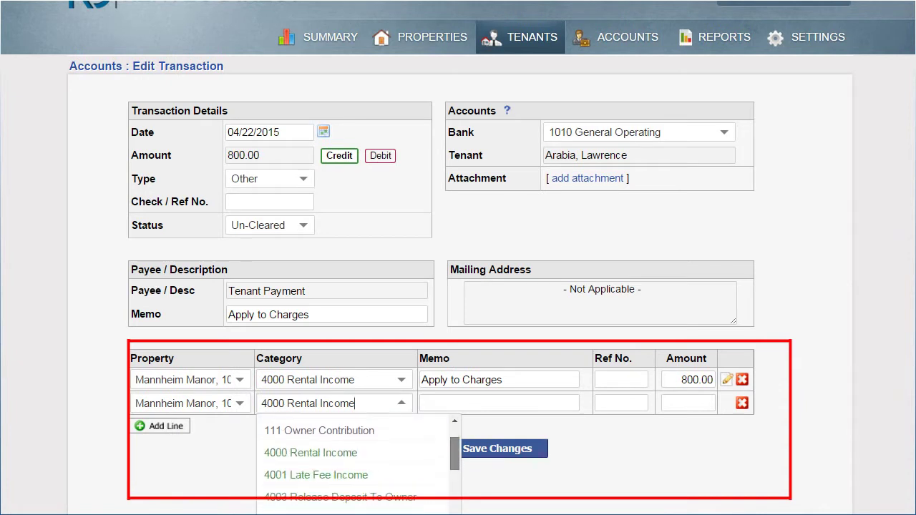
scroll(358, 458, "down", 1)
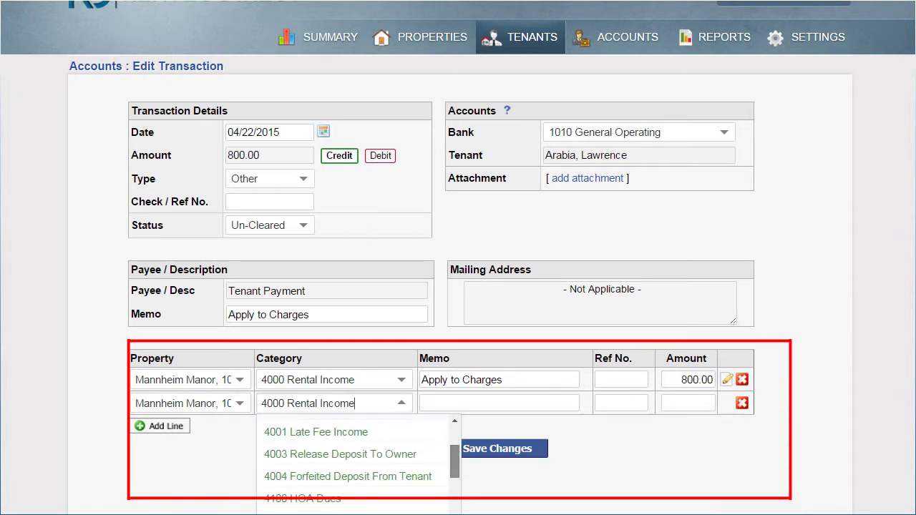
left_click(348, 476)
left_click(687, 403)
type("100")
left_click(507, 450)
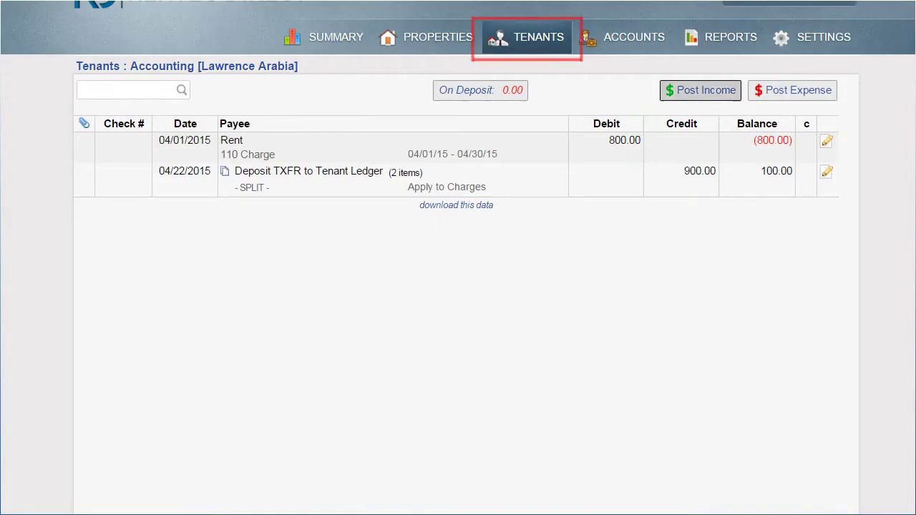
- Post a 75 charge described 'carpet cleaning fee' on the tenant ledger, bringing the balance to 25.00
left_click(779, 94)
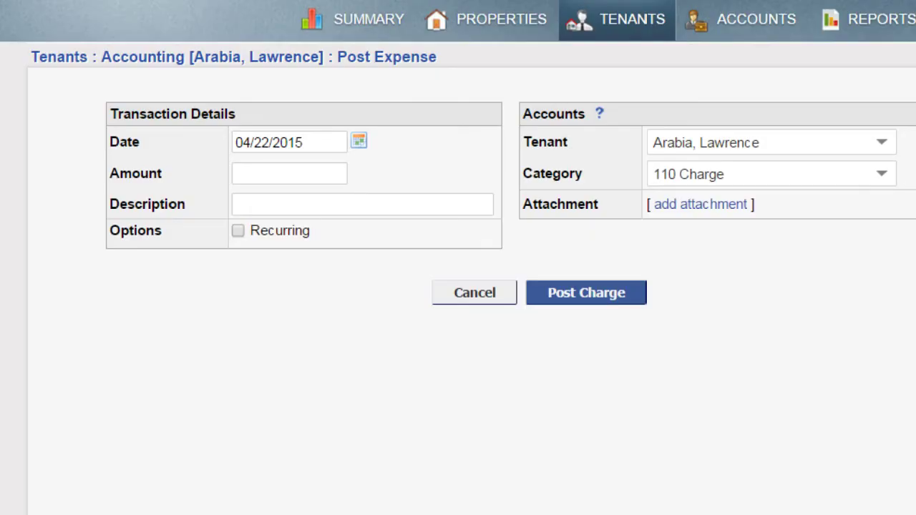
left_click(289, 173)
type("75")
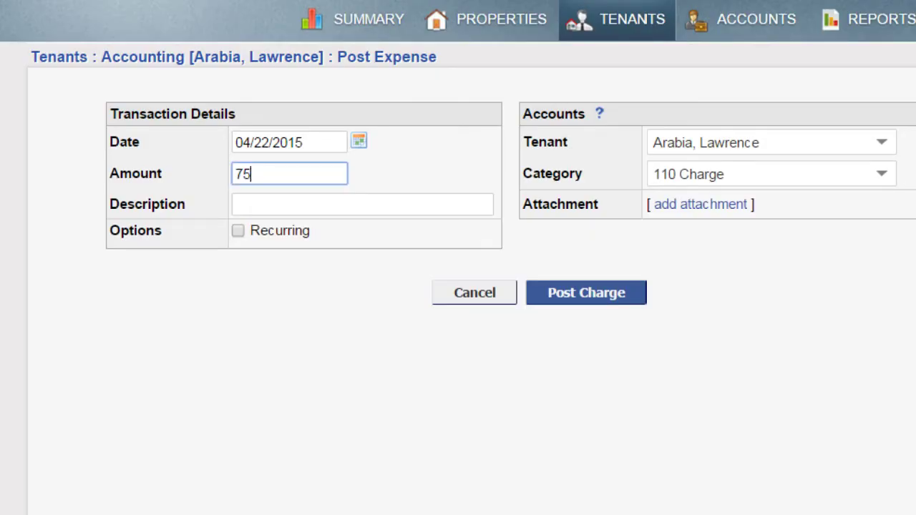
left_click(361, 204)
type("c")
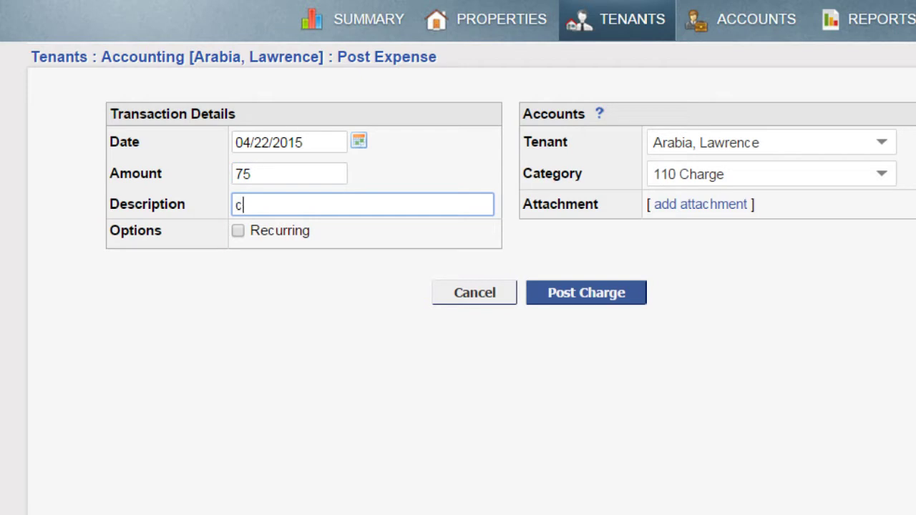
type("arpet cleaning ")
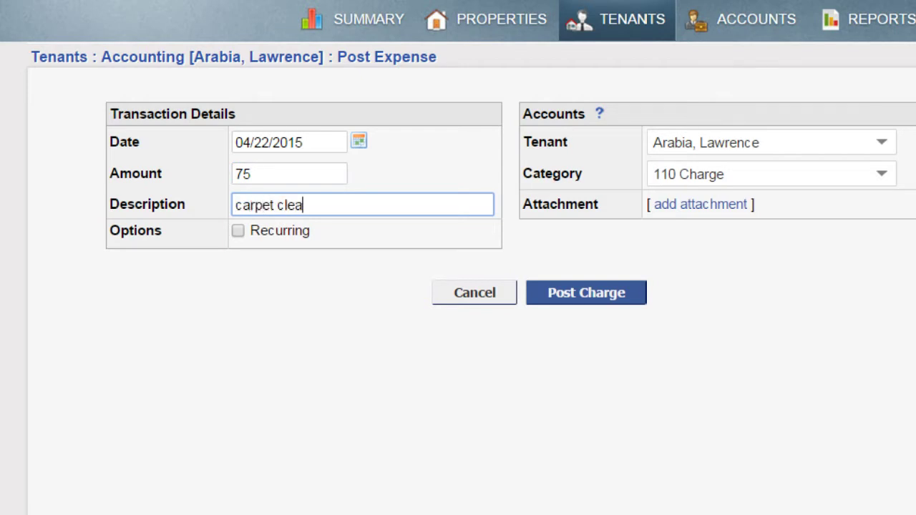
type("fee")
left_click(582, 292)
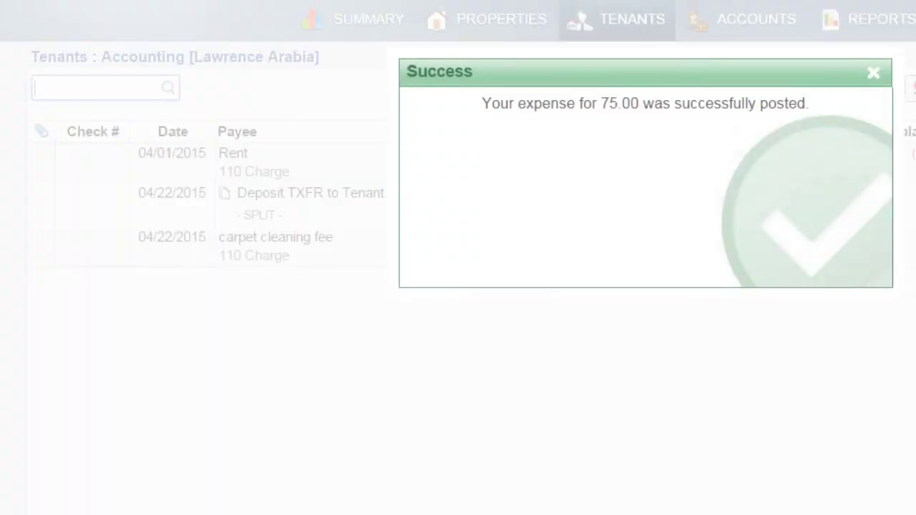
left_click(500, 26)
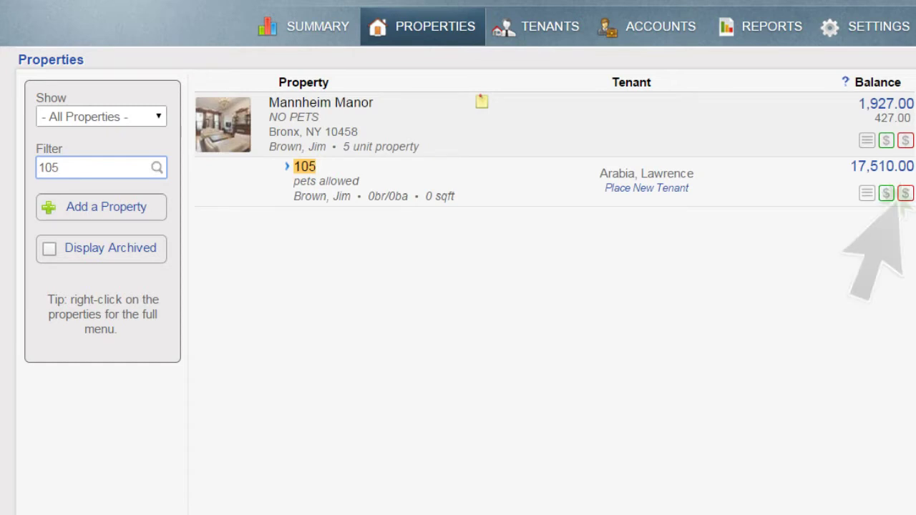
- Start a 25.00 expense for property 105 with expense type Print Check
left_click(905, 194)
left_click(248, 186)
type("25.")
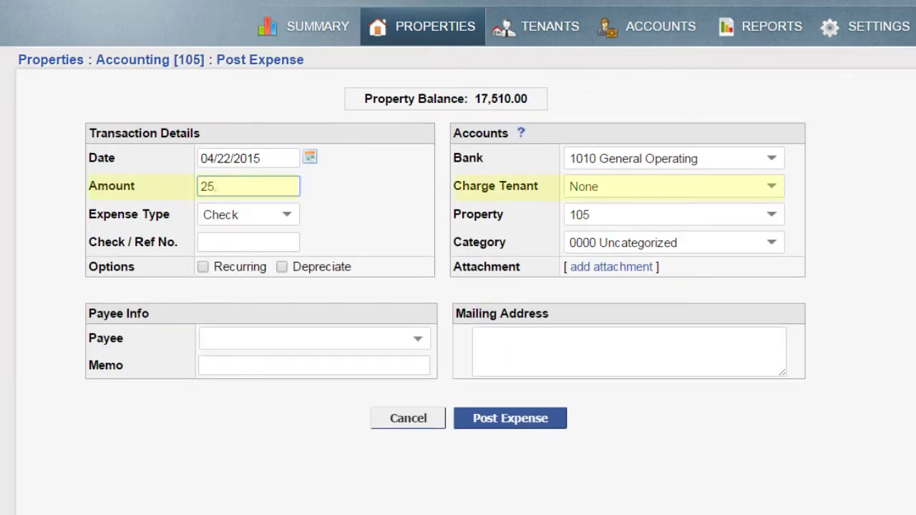
left_click(249, 214)
left_click(235, 265)
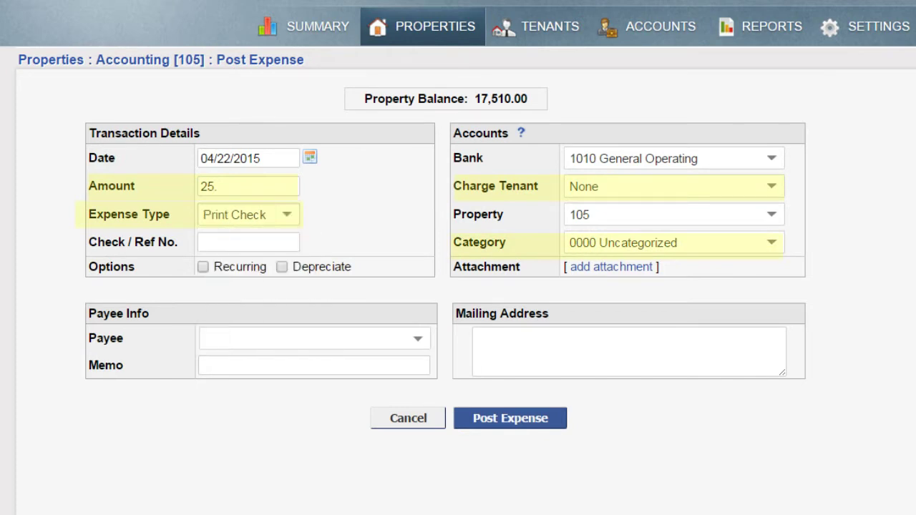
- Charge it to the tenant as 6001 Security Deposit Refund, payable to the tenant, and post it
left_click(673, 186)
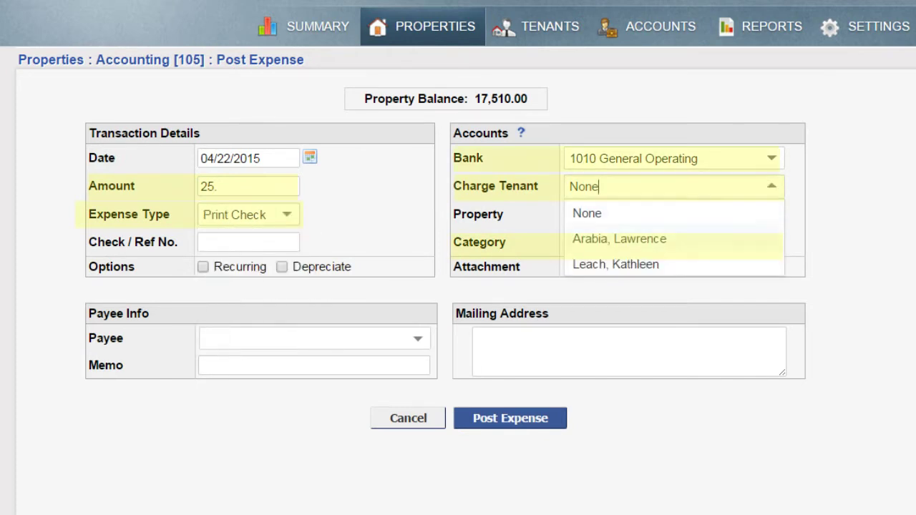
left_click(619, 239)
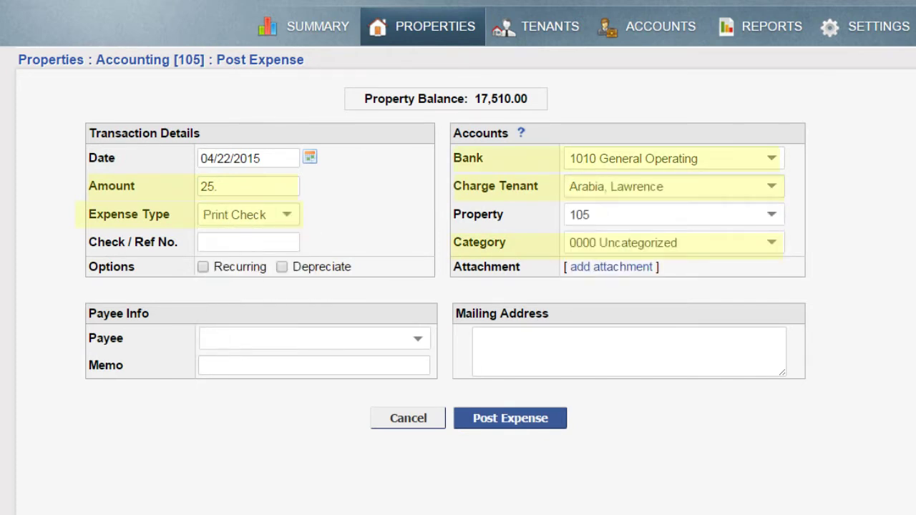
left_click(672, 243)
left_click(657, 346)
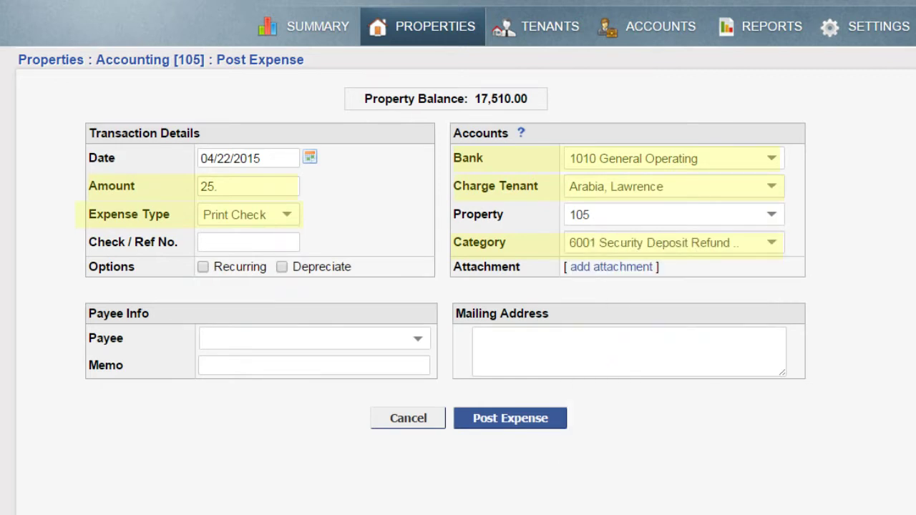
left_click(308, 338)
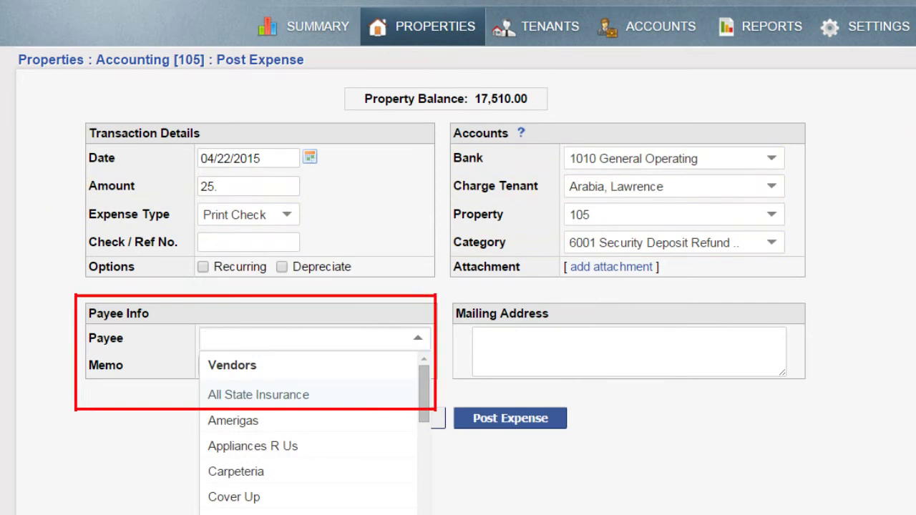
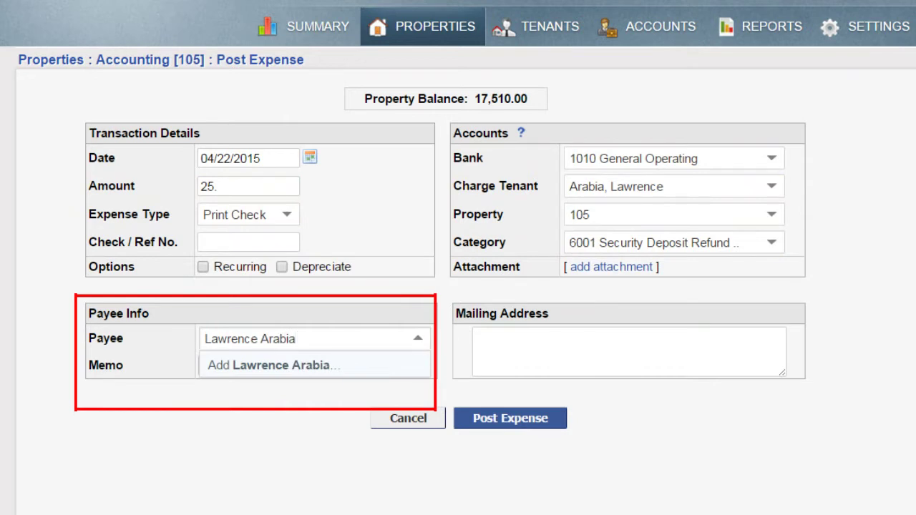
left_click(510, 413)
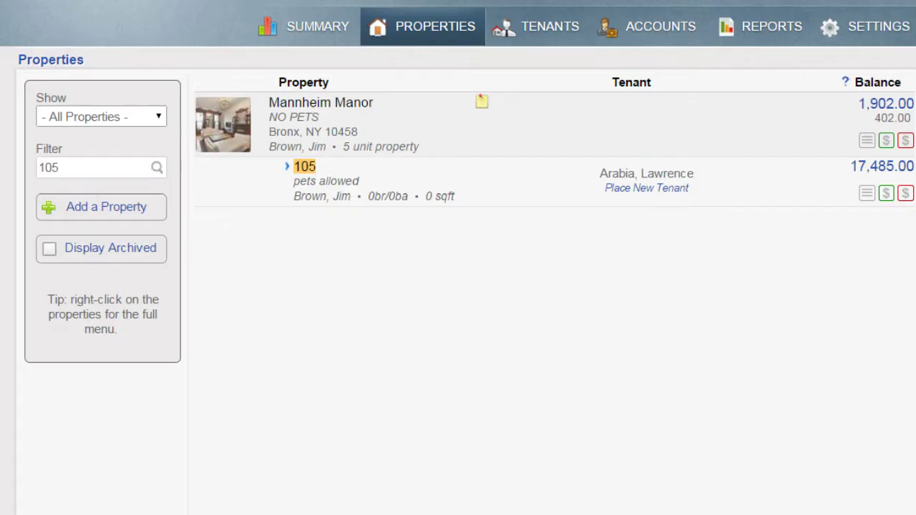
- Create a printed account statement for the tenant from the Tenants list
left_click(551, 27)
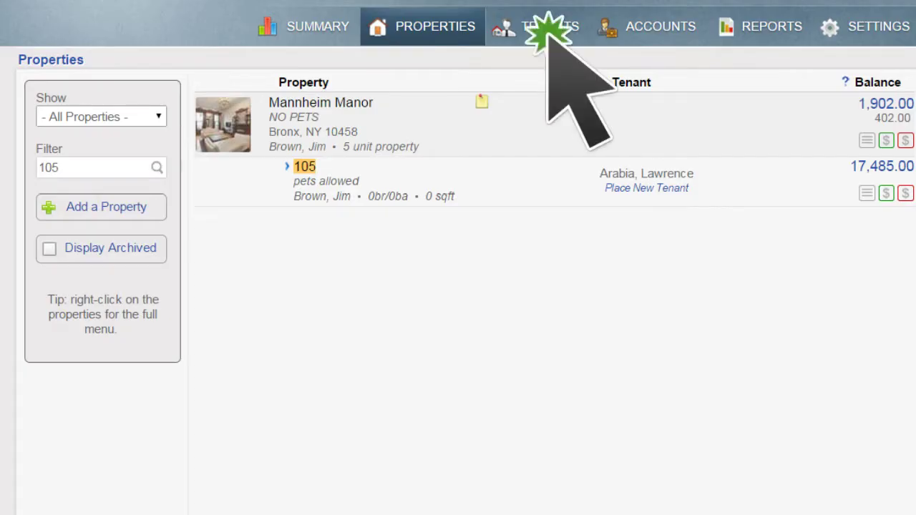
right_click(309, 118)
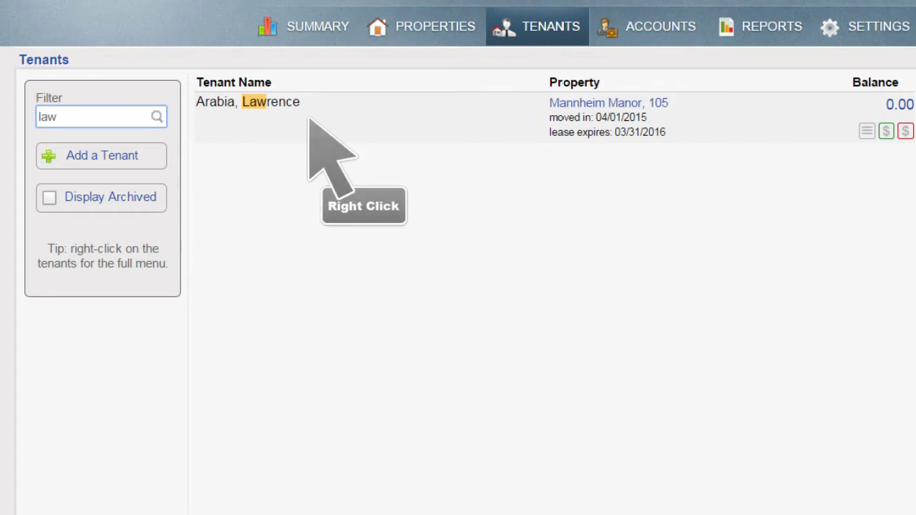
right_click(309, 118)
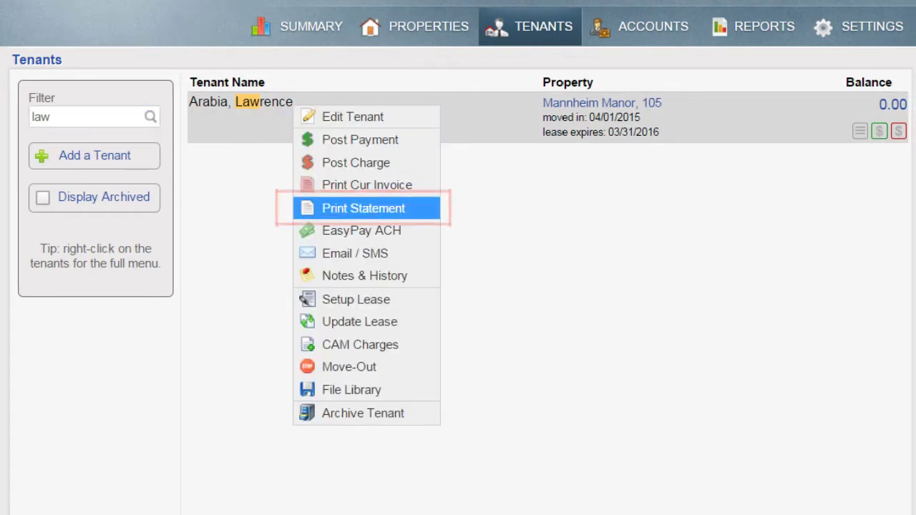
left_click(363, 208)
left_click(356, 406)
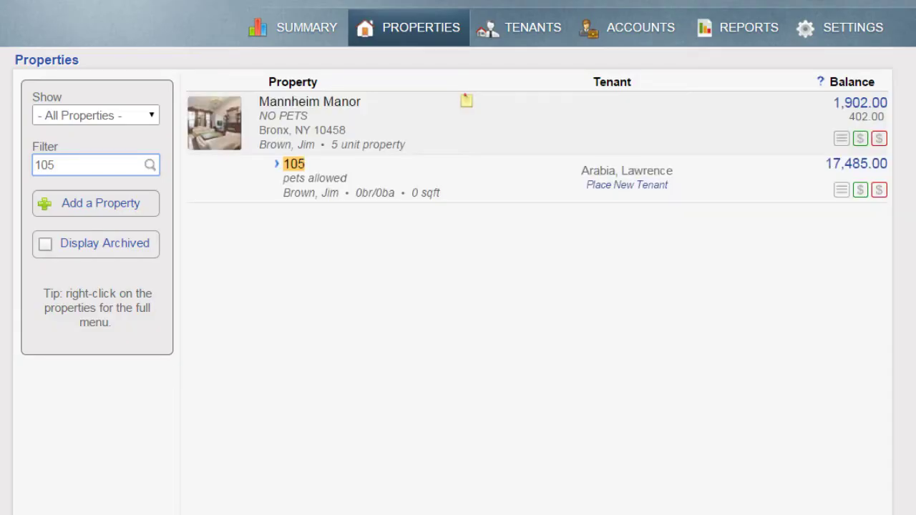
- Start a 125 printed-check expense for property 105
left_click(879, 190)
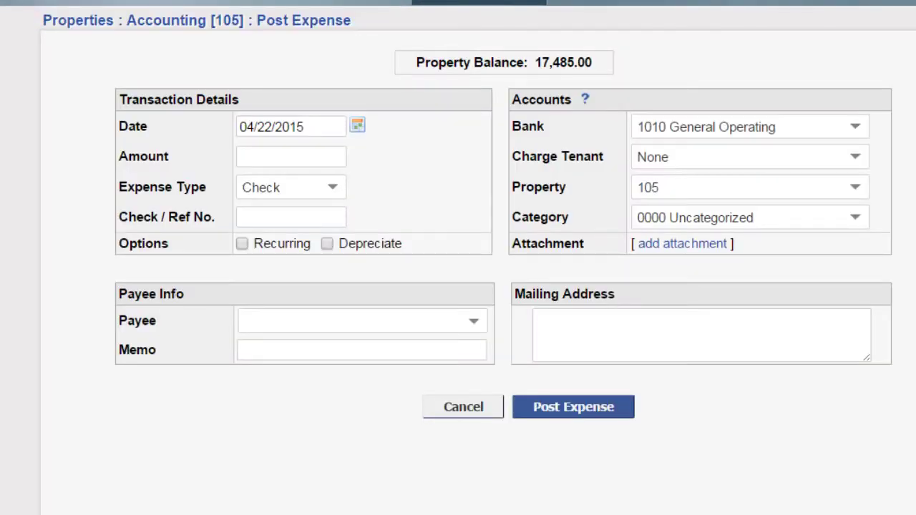
left_click(291, 156)
type("125")
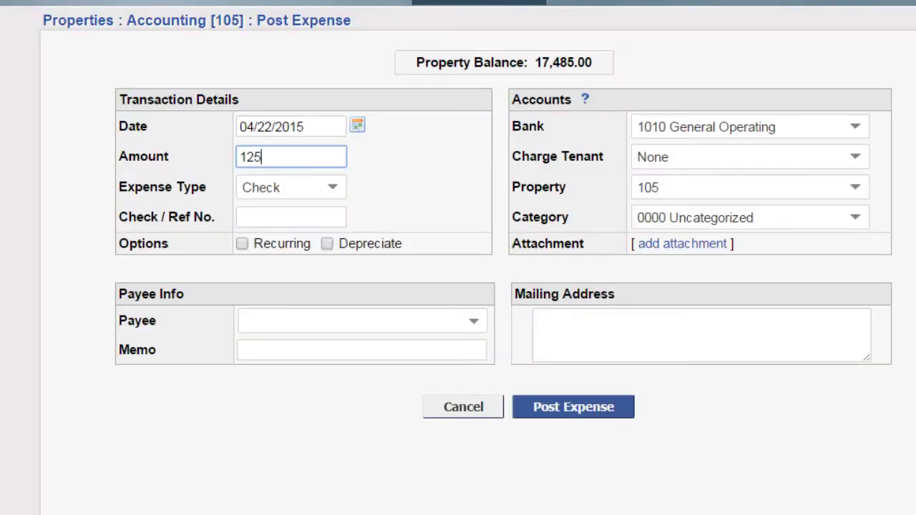
key("Tab")
key("alt+Down")
key("Down")
key("Return")
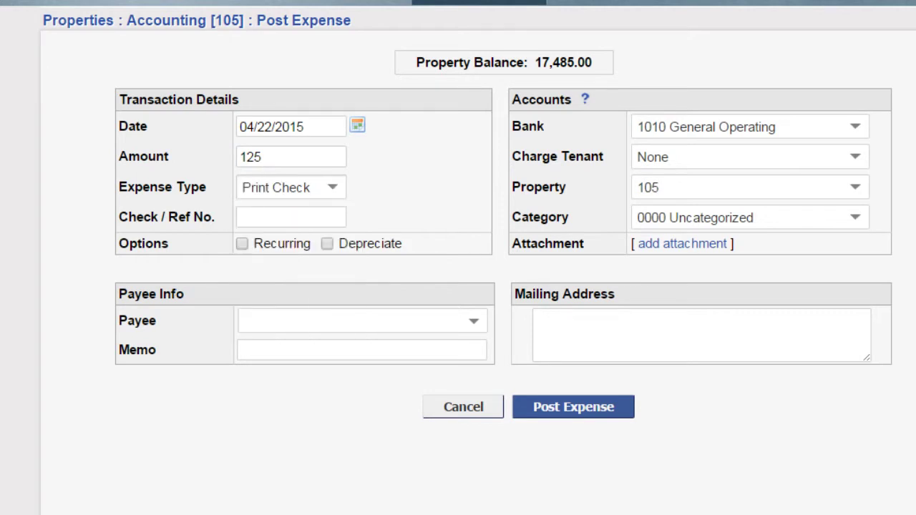
- Categorise it as 6202 Carpet Cleaning, set Carpeteria as payee, and post it
left_click(744, 217)
scroll(750, 343, "down", 3)
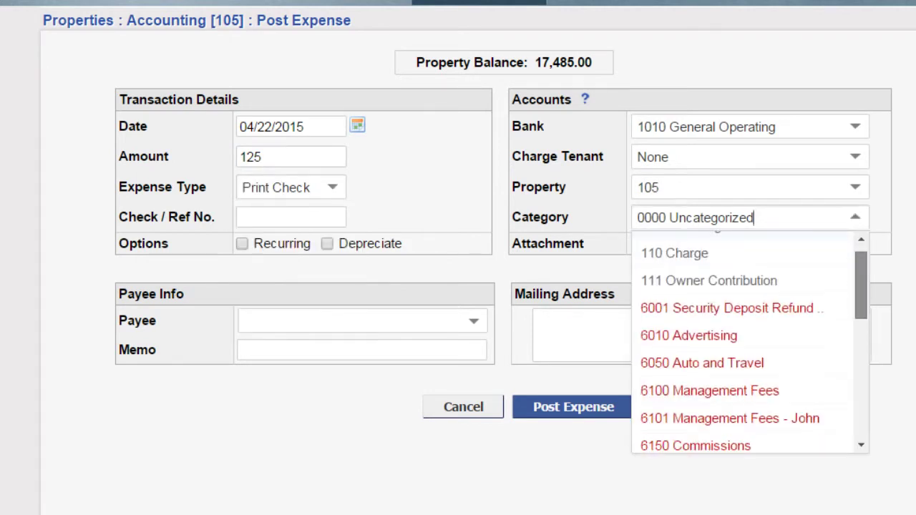
scroll(745, 343, "down", 3)
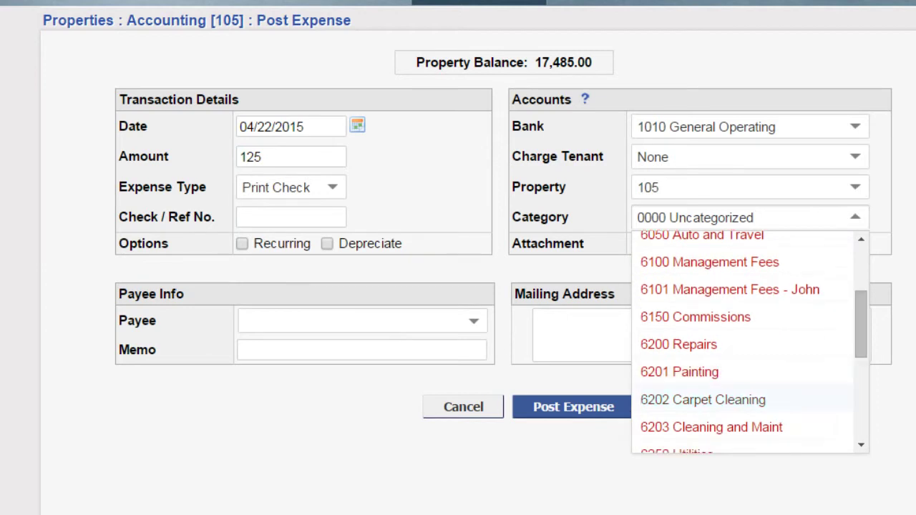
left_click(694, 372)
left_click(361, 321)
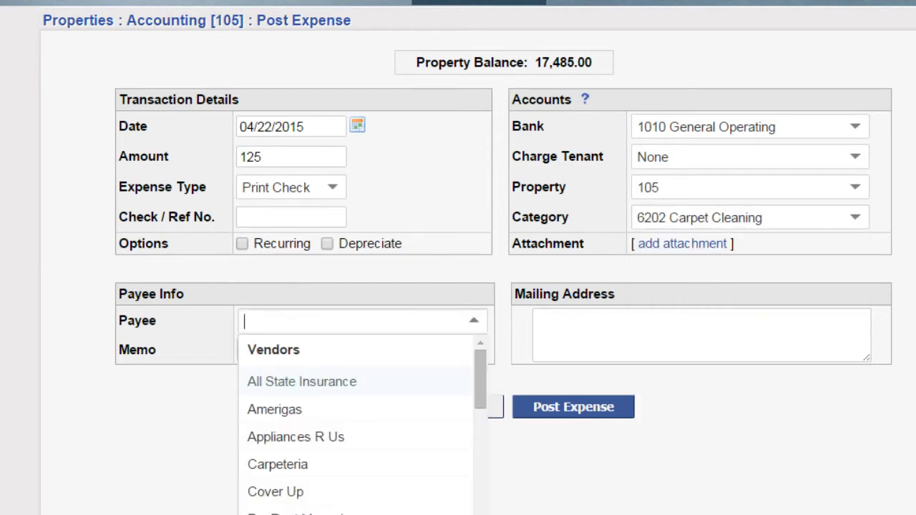
left_click(286, 462)
left_click(563, 405)
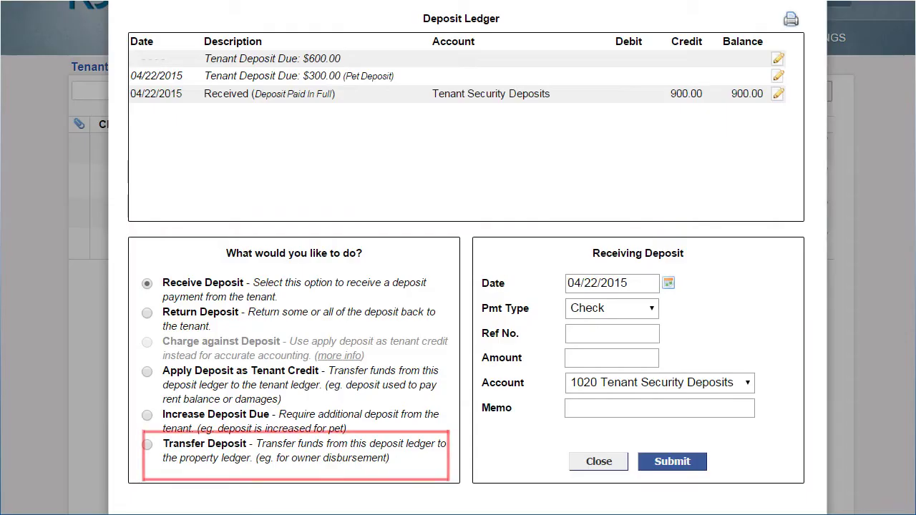
- Add Income category 4003 'Release Deposit To Owner', then reopen the tenant's accounting ledger
left_click(599, 461)
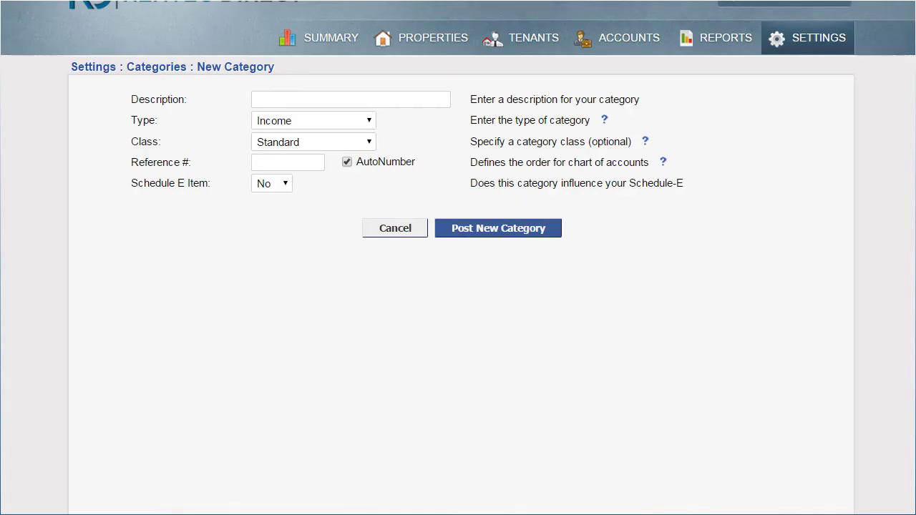
left_click(288, 163)
type("4003")
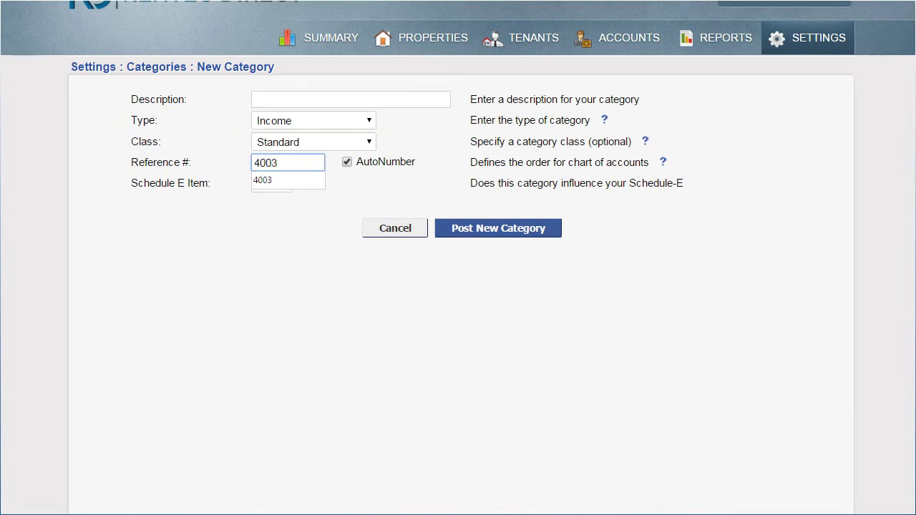
key("Tab")
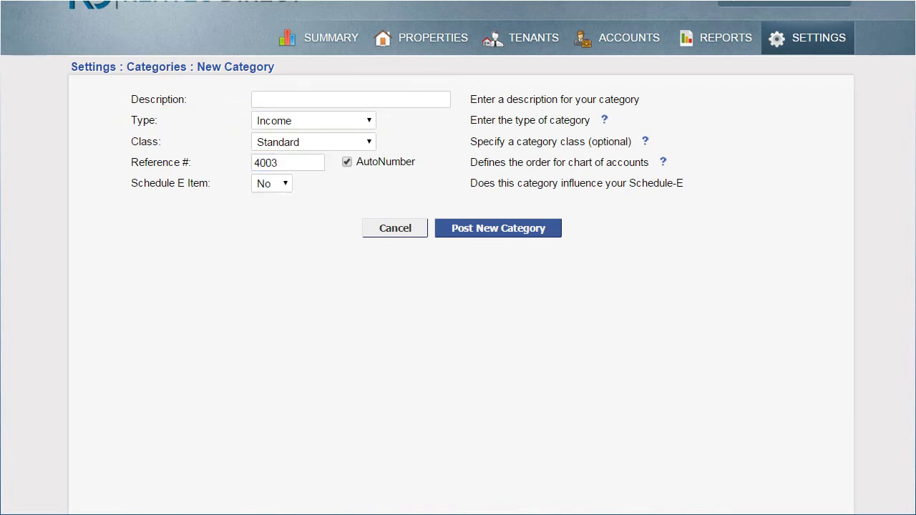
left_click(351, 100)
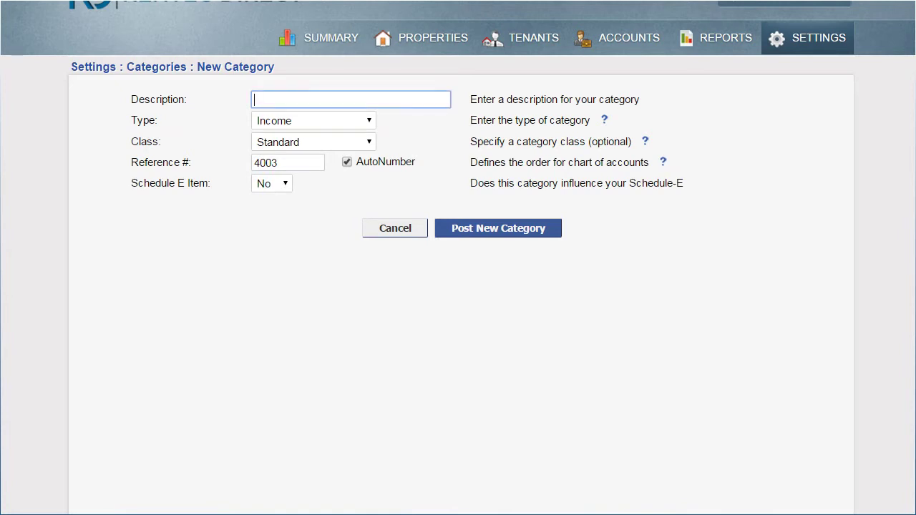
type("Relea")
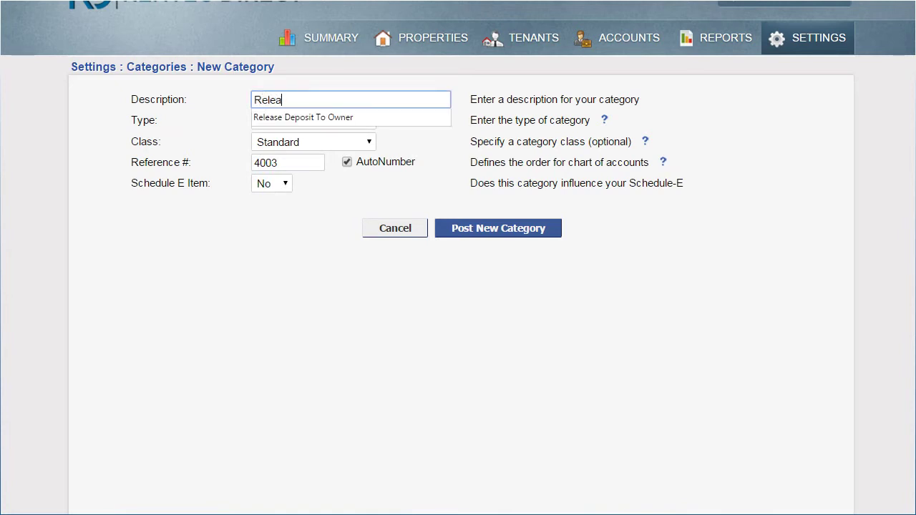
type("se Deposit To Owner")
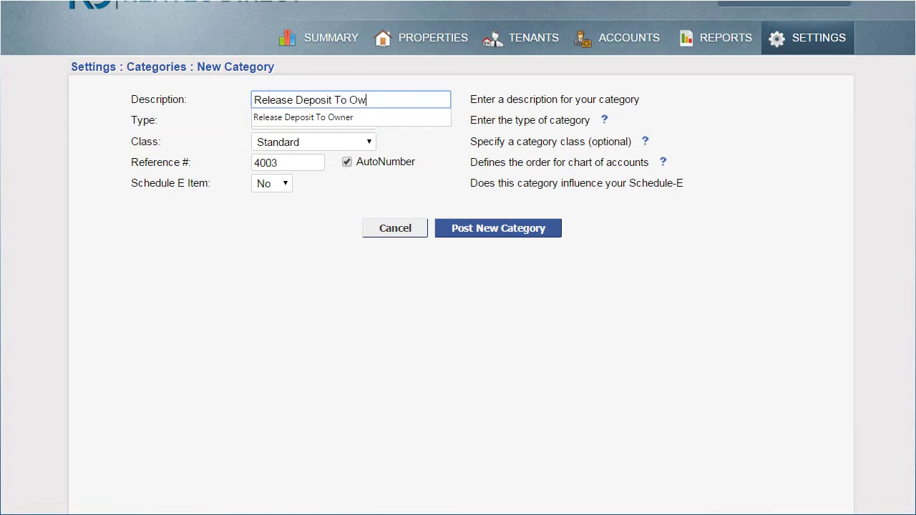
left_click(494, 229)
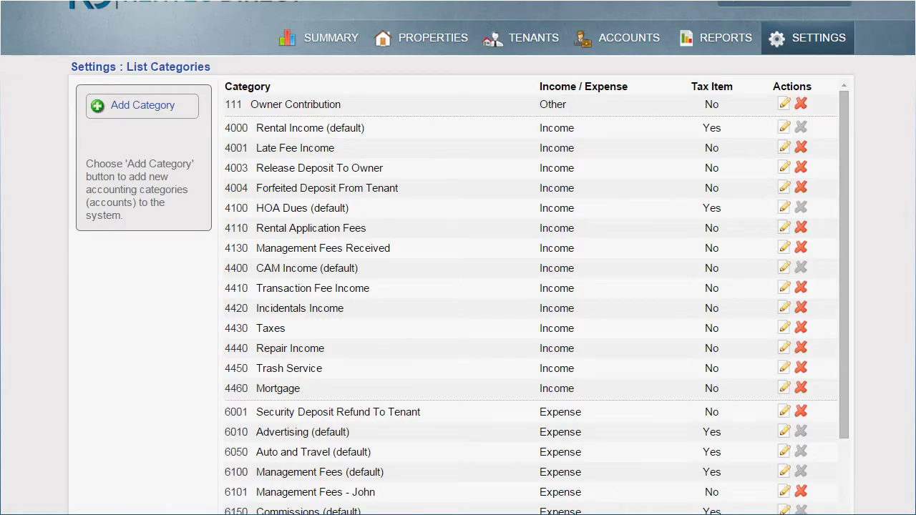
left_click(530, 45)
left_click(792, 104)
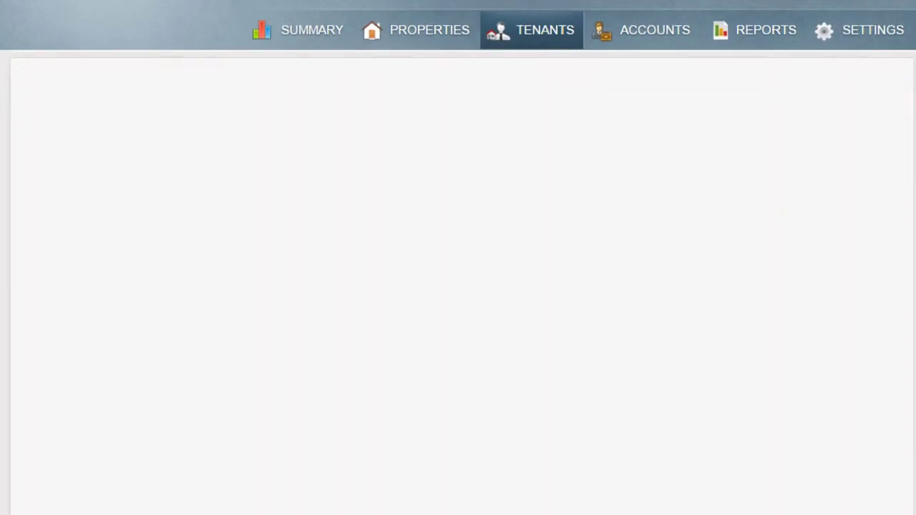
- Transfer the 900 deposit under category 4003 with memo 'owner to hold deposit', then close the ledger
left_click(475, 92)
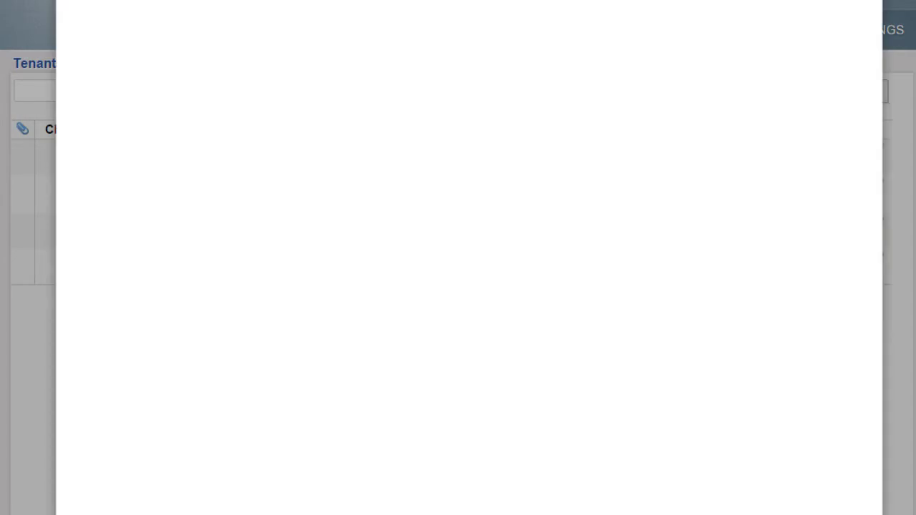
left_click(119, 477)
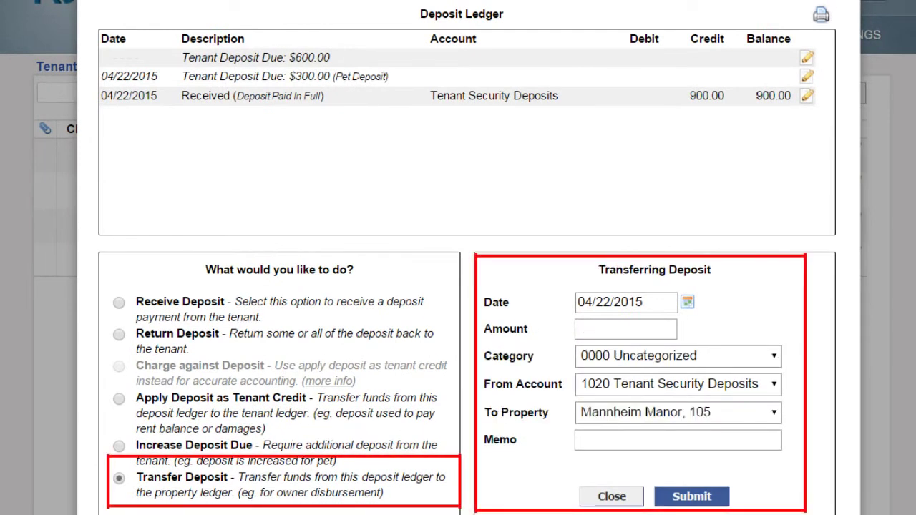
left_click(625, 329)
type("900")
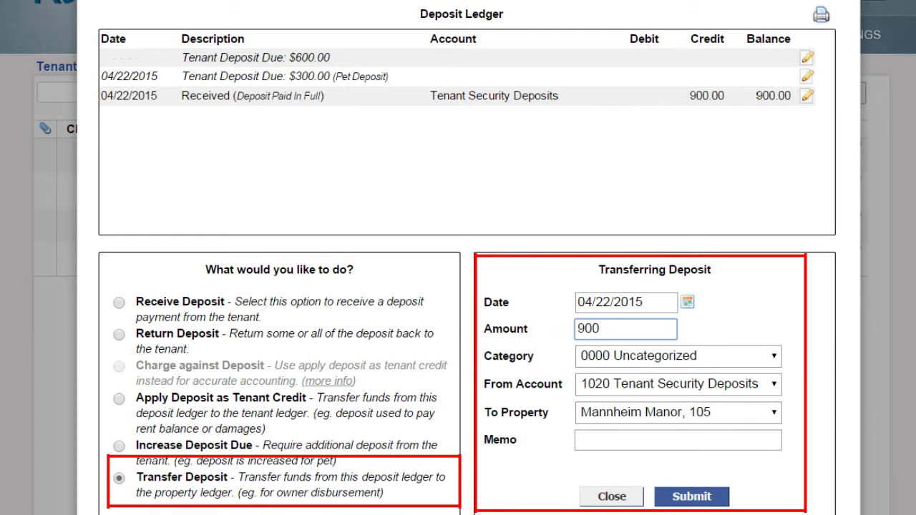
left_click(677, 355)
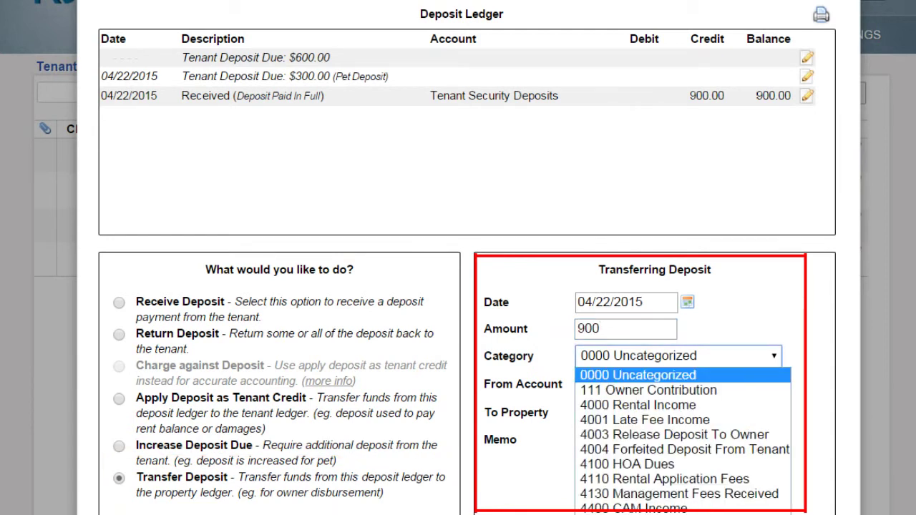
left_click(674, 435)
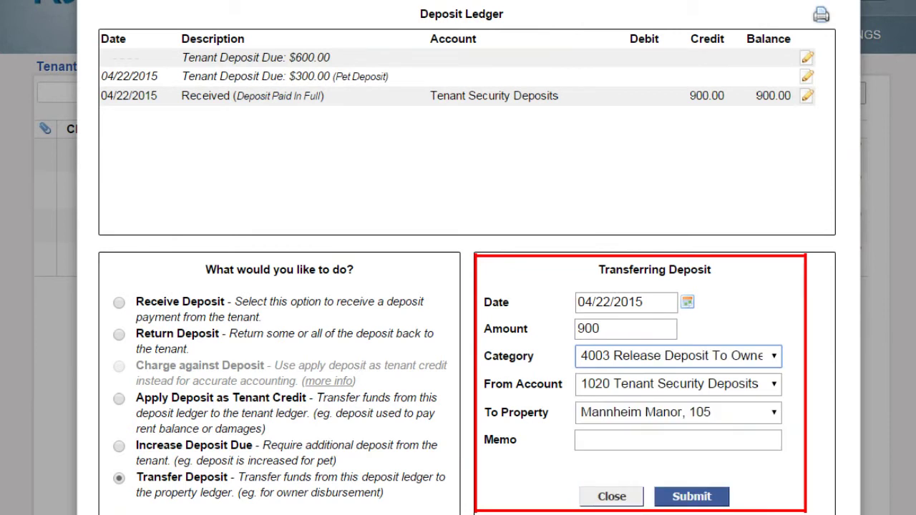
left_click(676, 439)
type("ow")
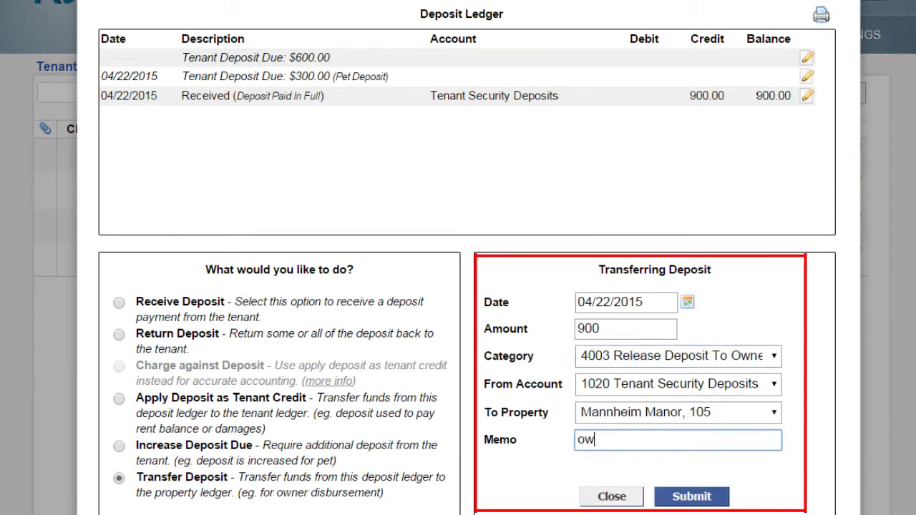
type("ner to hold de")
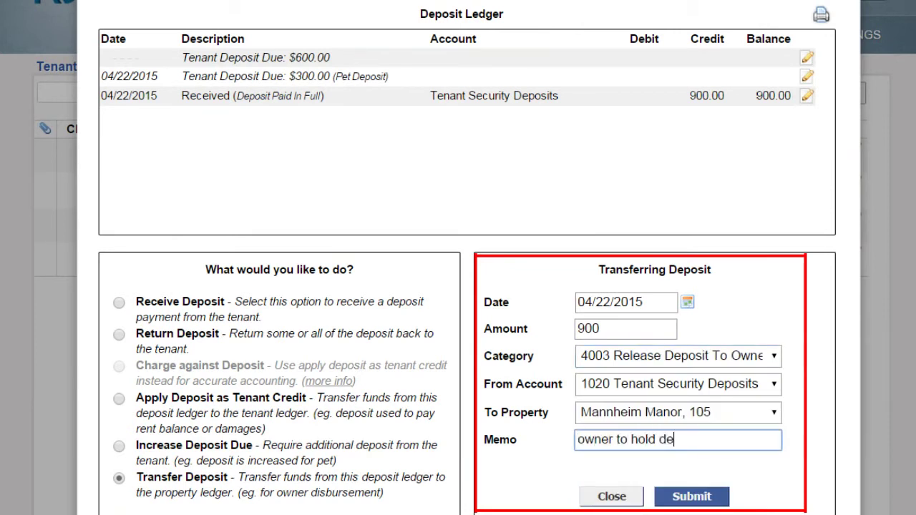
type("posit")
left_click(692, 496)
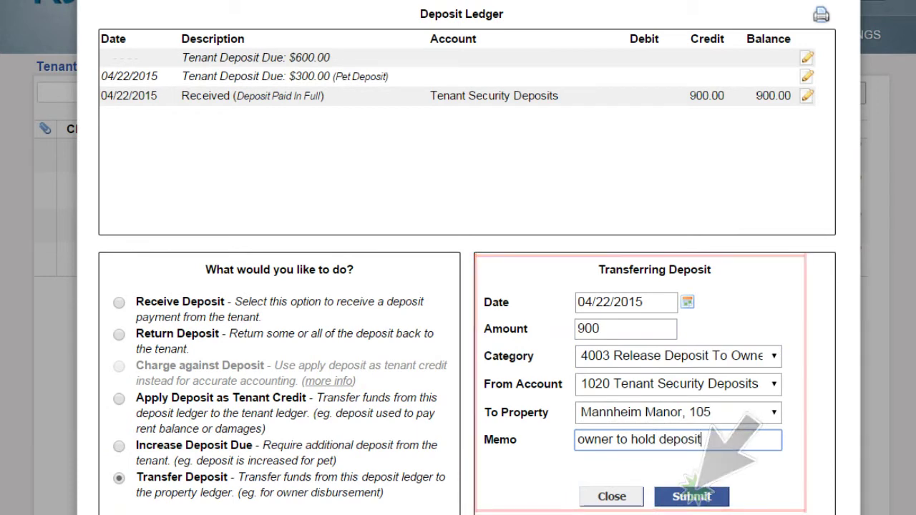
left_click(612, 496)
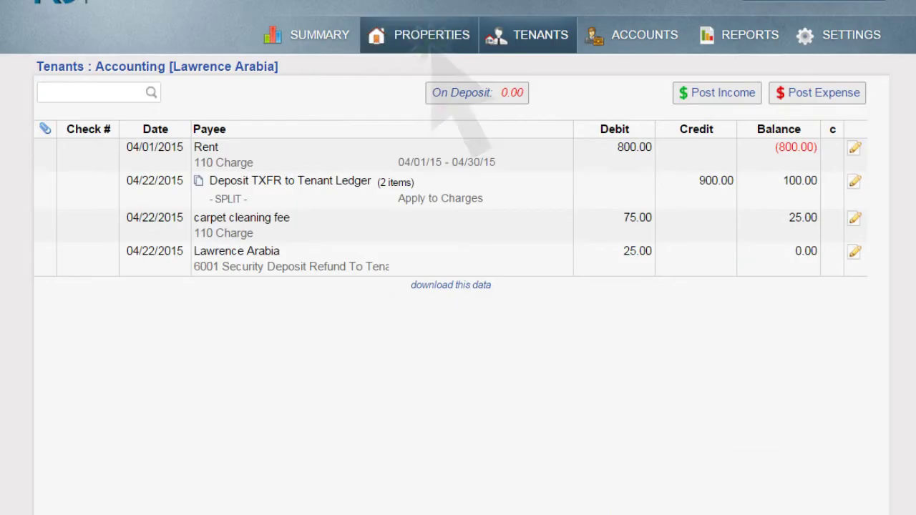
- Start a 900 Print Check expense for unit 105 under 8900 Owner Disbursement
left_click(422, 35)
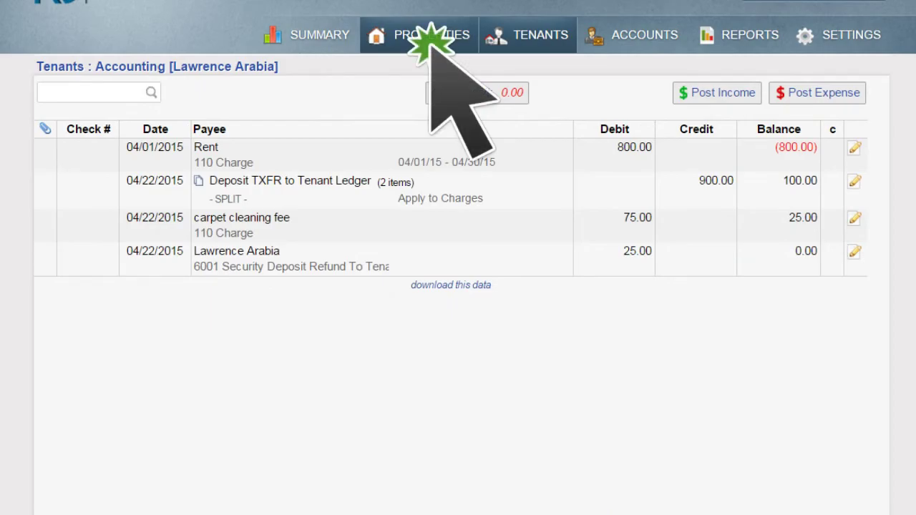
left_click(876, 192)
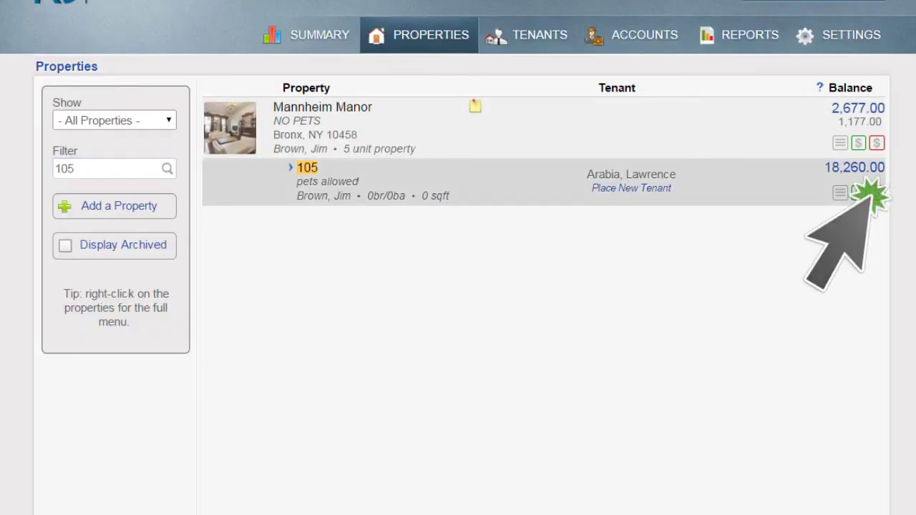
left_click(283, 152)
type("900")
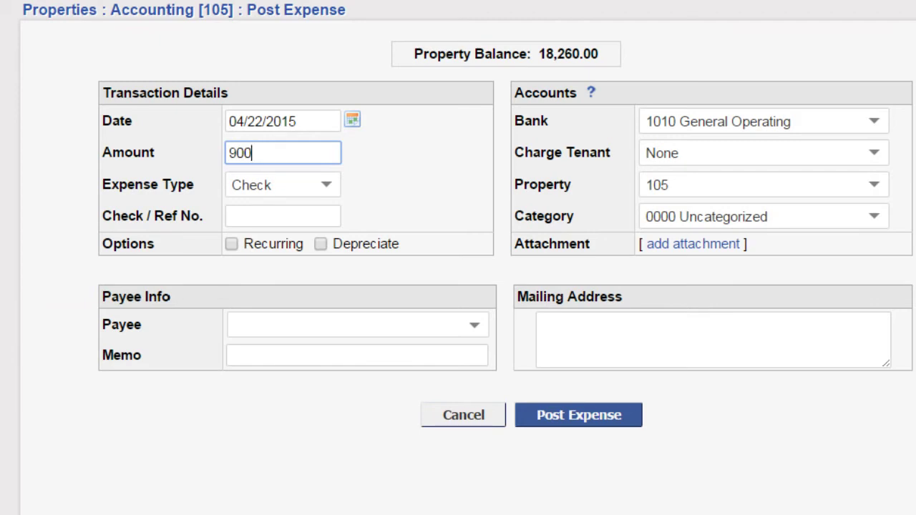
left_click(272, 185)
left_click(271, 244)
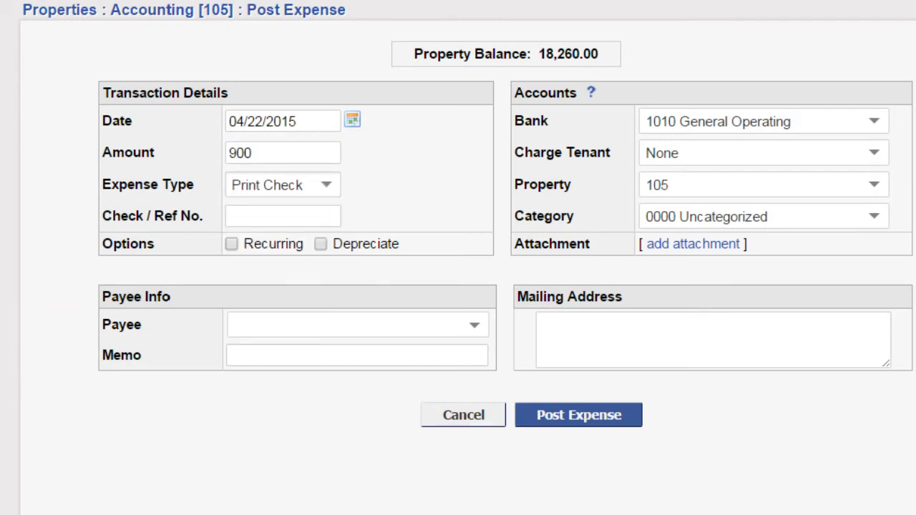
left_click(759, 216)
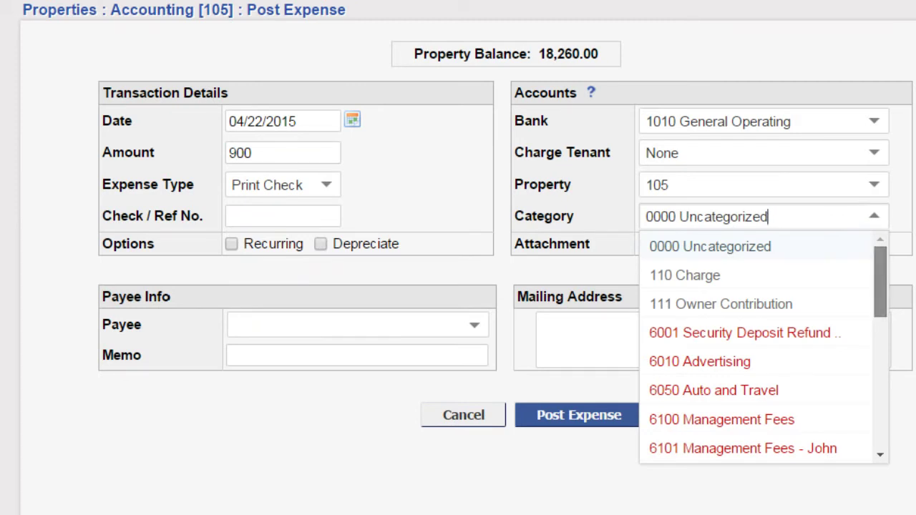
scroll(763, 344, "down", 5)
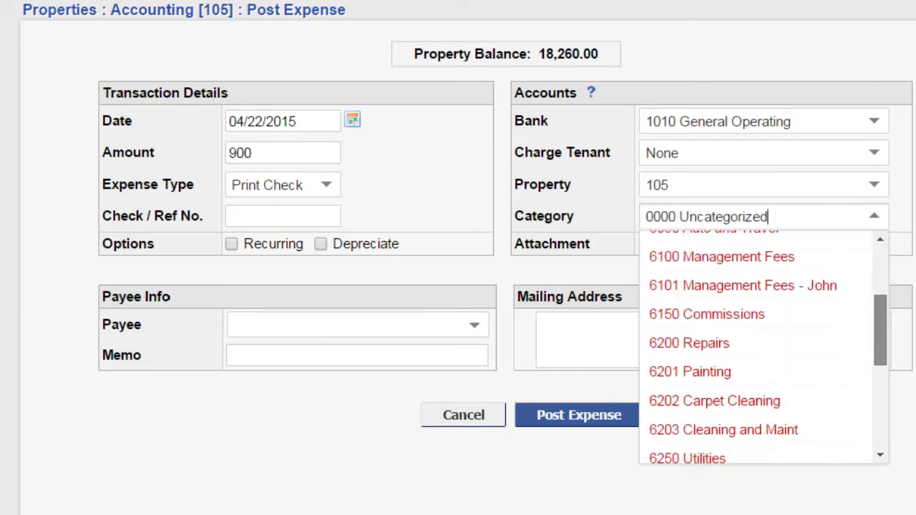
scroll(759, 357, "down", 3)
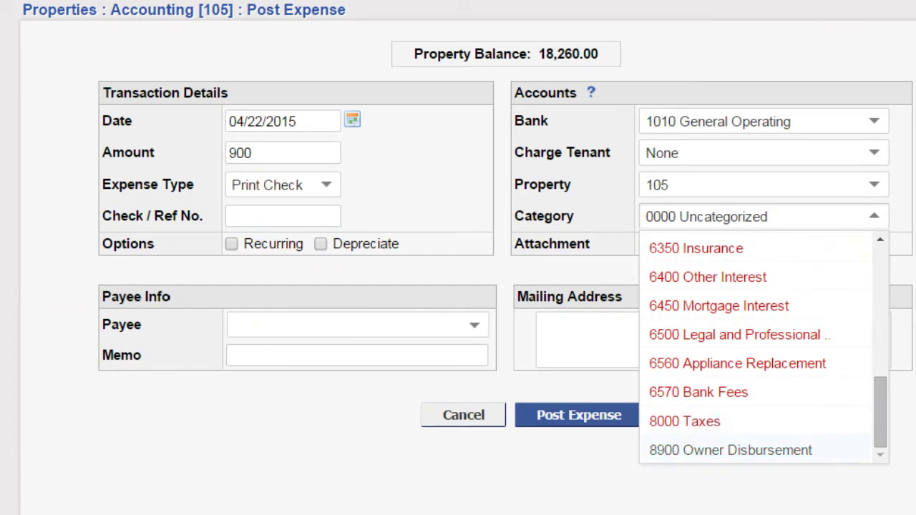
left_click(737, 448)
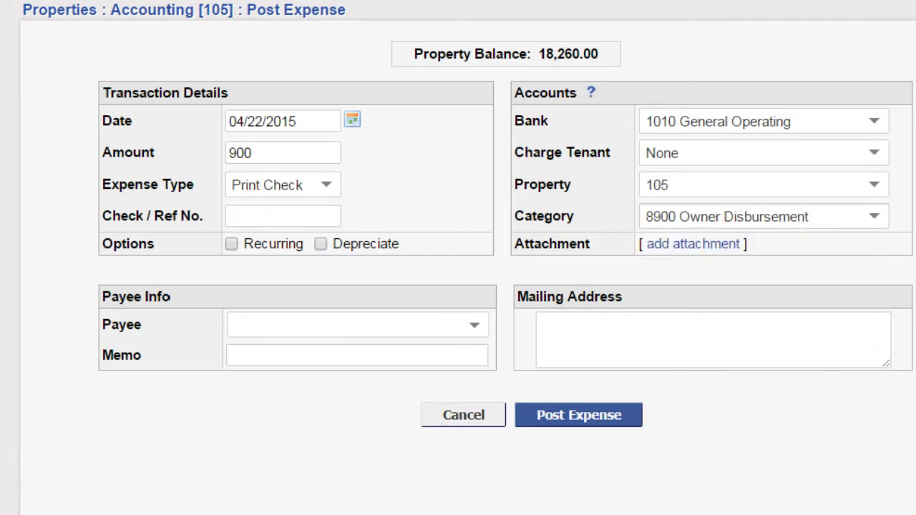
- Set the owner as payee, add a memo noting the tenant's deposit, and post the expense
left_click(351, 325)
type("jim br")
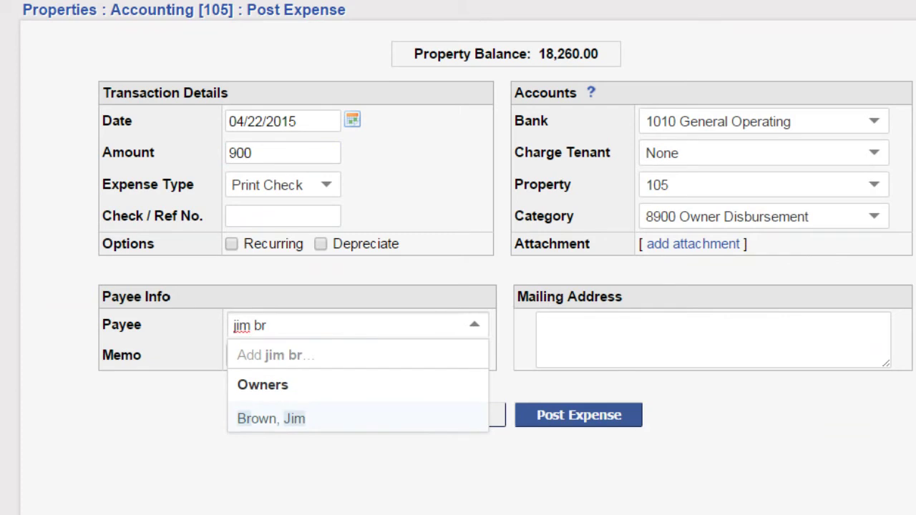
key("Tab")
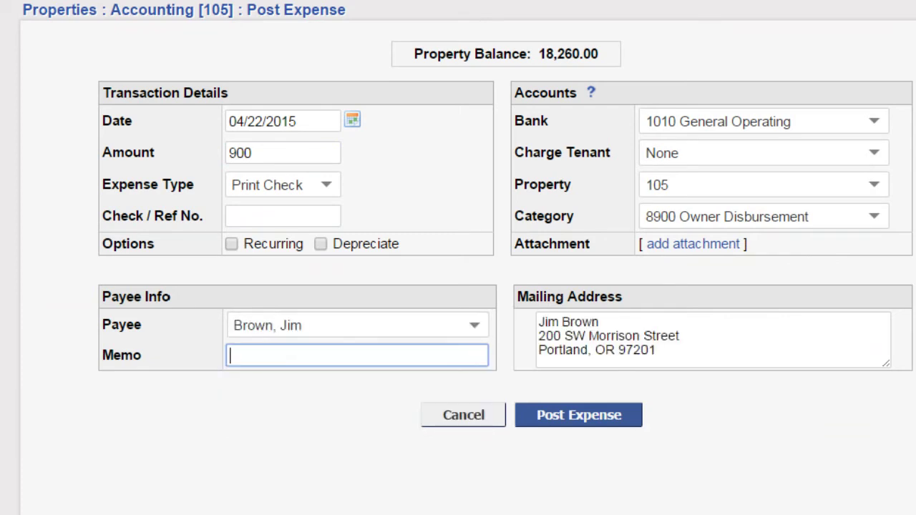
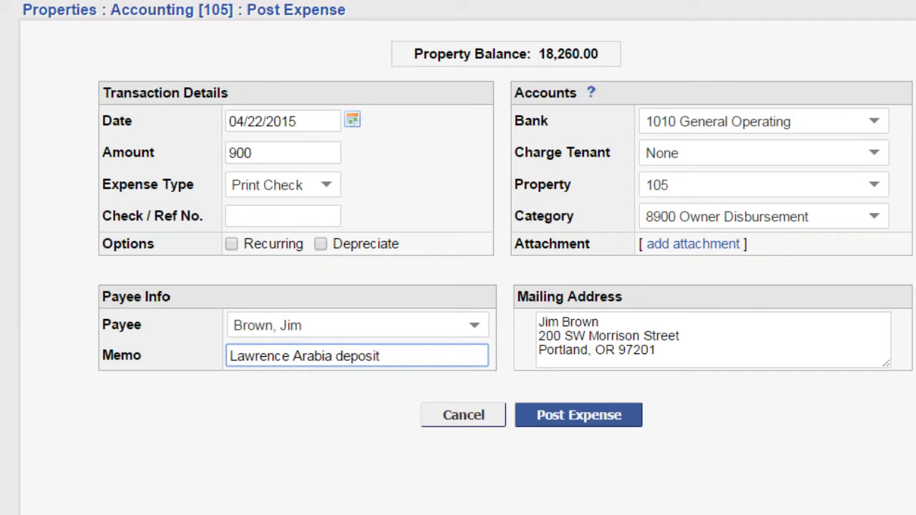
left_click(591, 414)
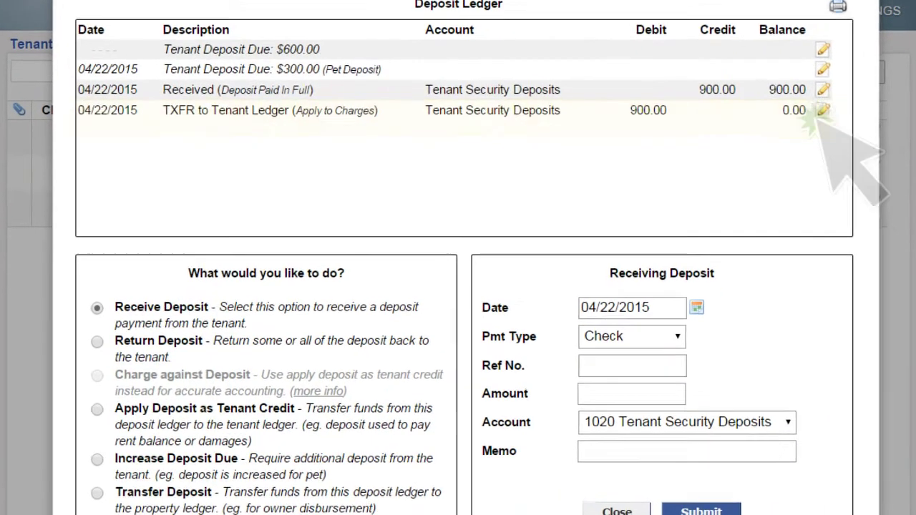
- Delete the 900 TXFR entry from the deposit ledger and close it
left_click(823, 110)
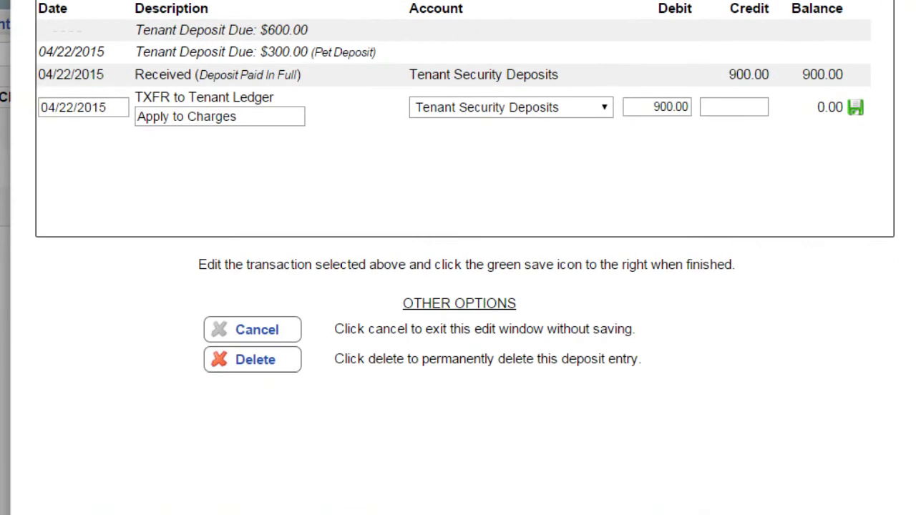
left_click(261, 363)
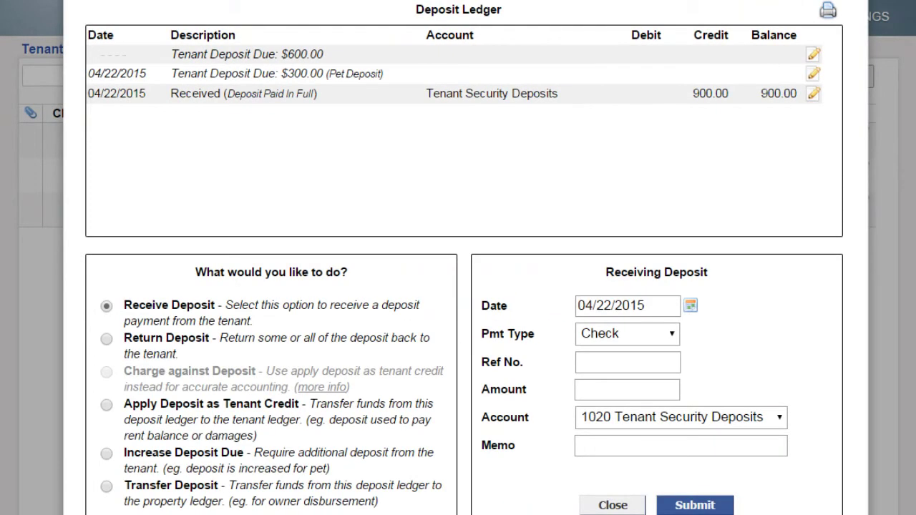
left_click(613, 503)
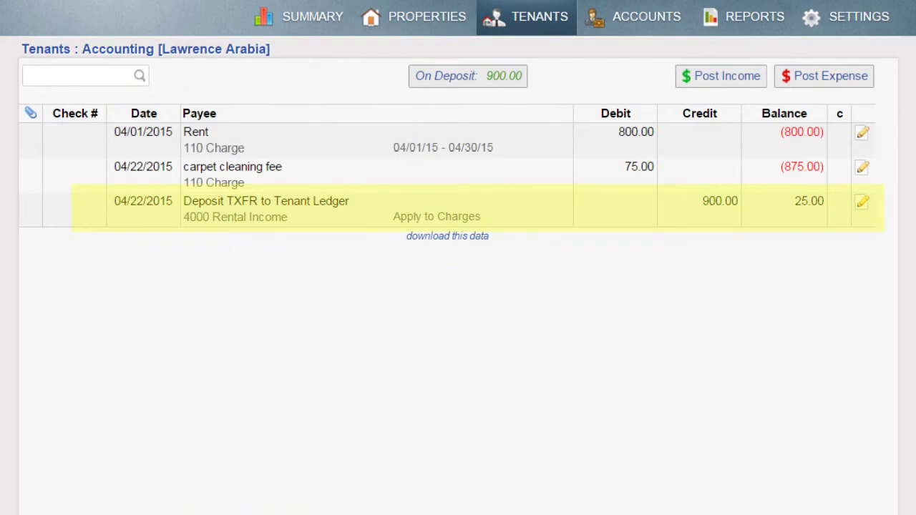
- Delete the Deposit TXFR from the tenant ledger and the Mannheim Manor, 105 transfer from the deposit ledger
left_click(862, 202)
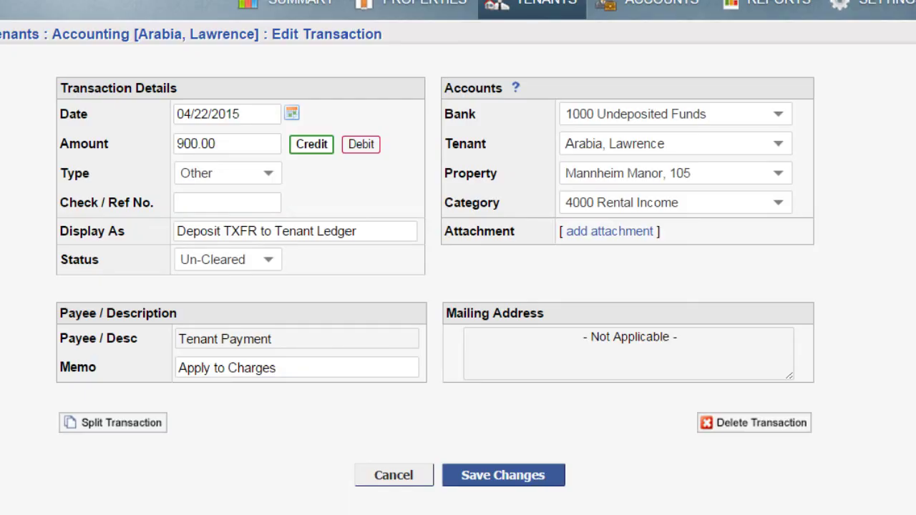
left_click(757, 414)
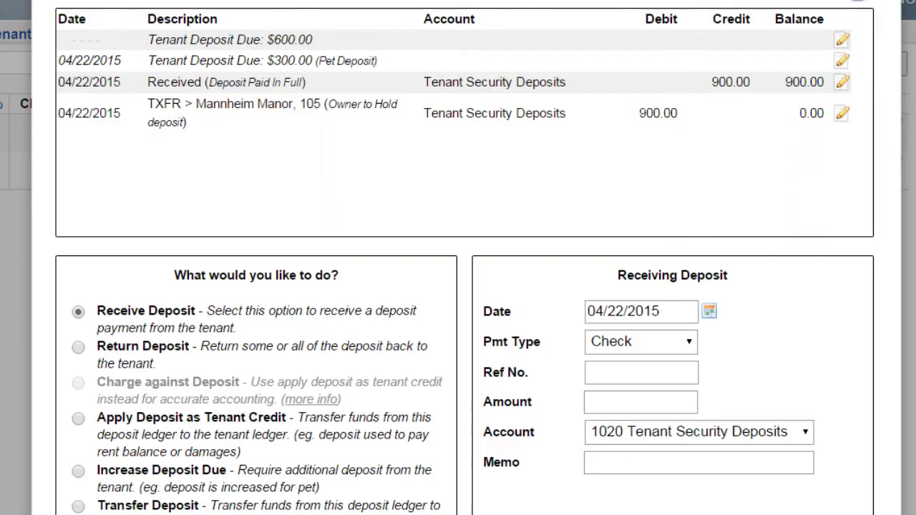
left_click(842, 113)
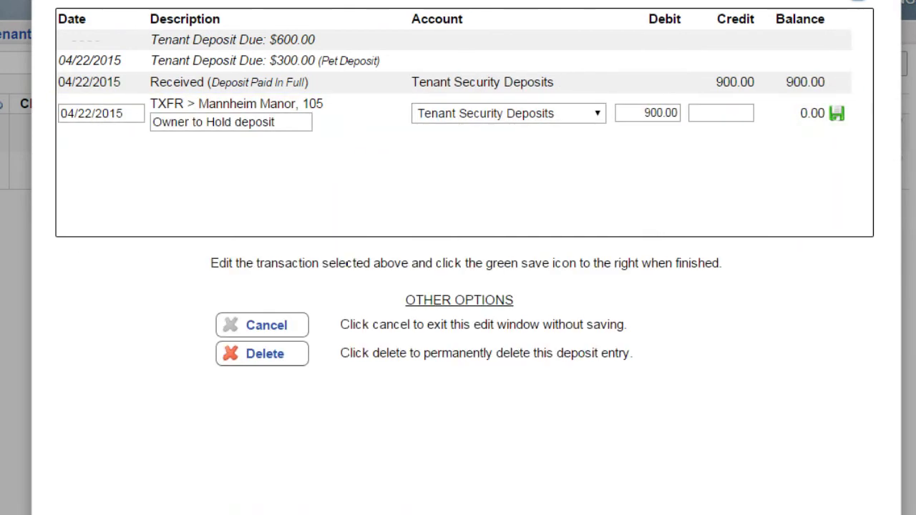
left_click(265, 356)
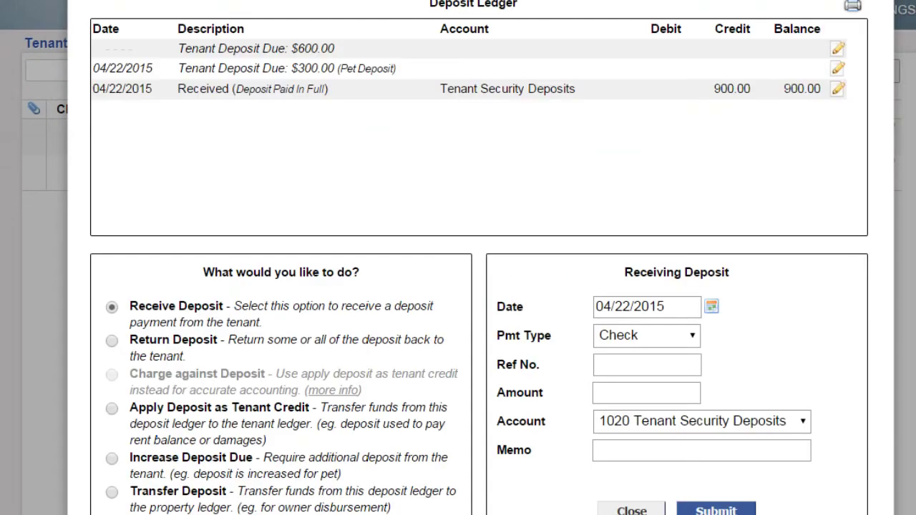
left_click(631, 508)
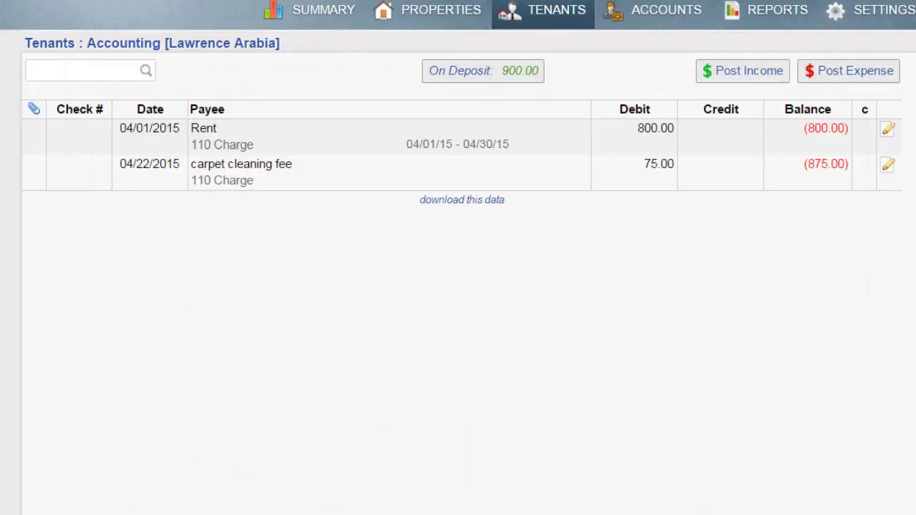
- Delete the last 900 entry from the Mannheim Manor, 105 property ledger, then go to Tenants
left_click(439, 17)
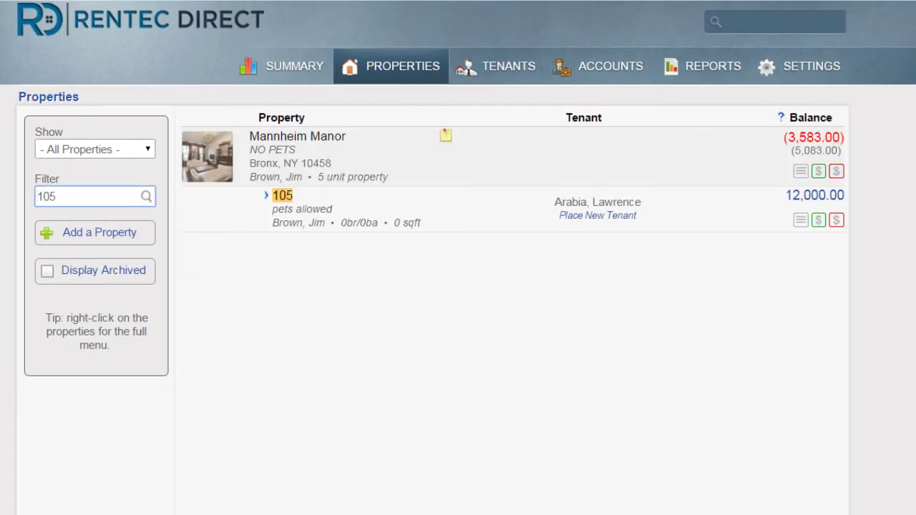
left_click(810, 196)
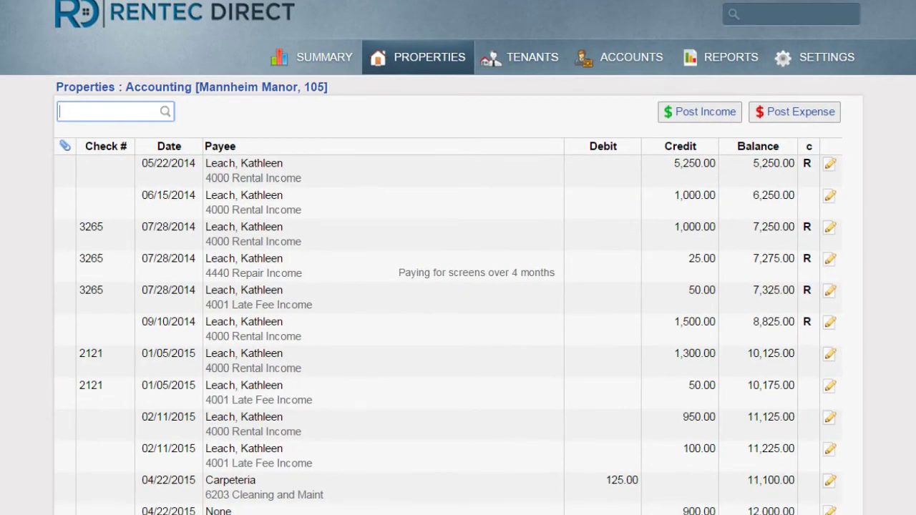
left_click(830, 511)
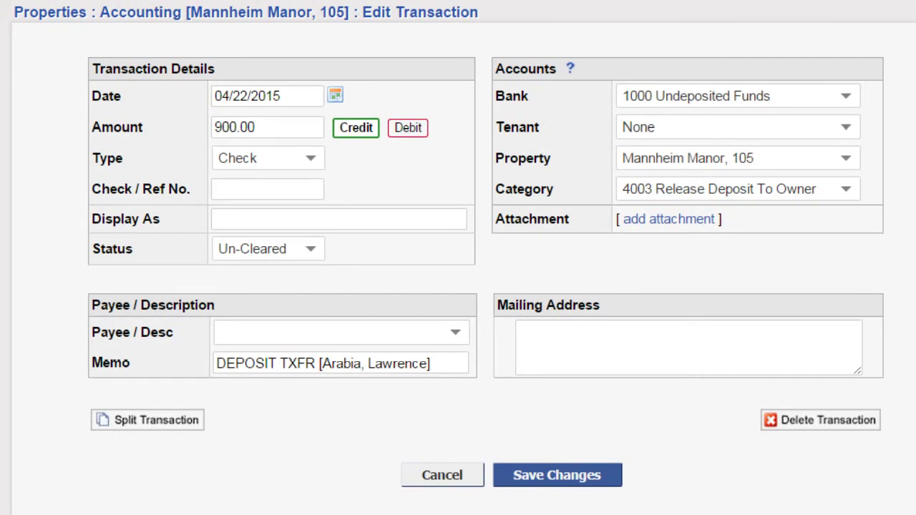
left_click(823, 418)
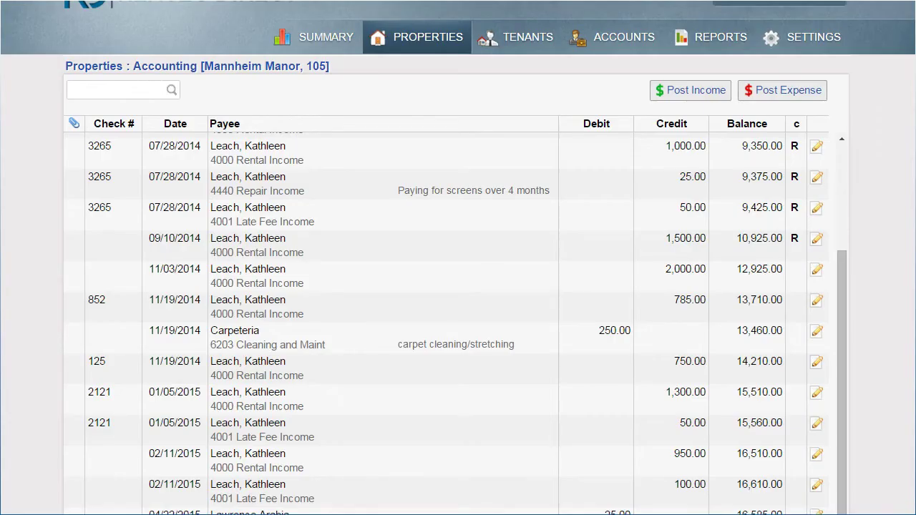
left_click(527, 36)
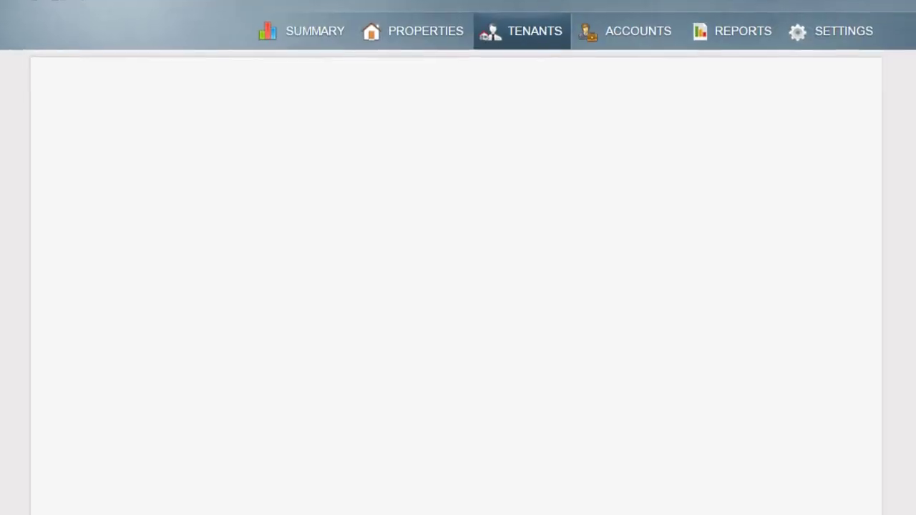
- Post the tenant's 900 payment under category 100 Security Deposit
left_click(851, 125)
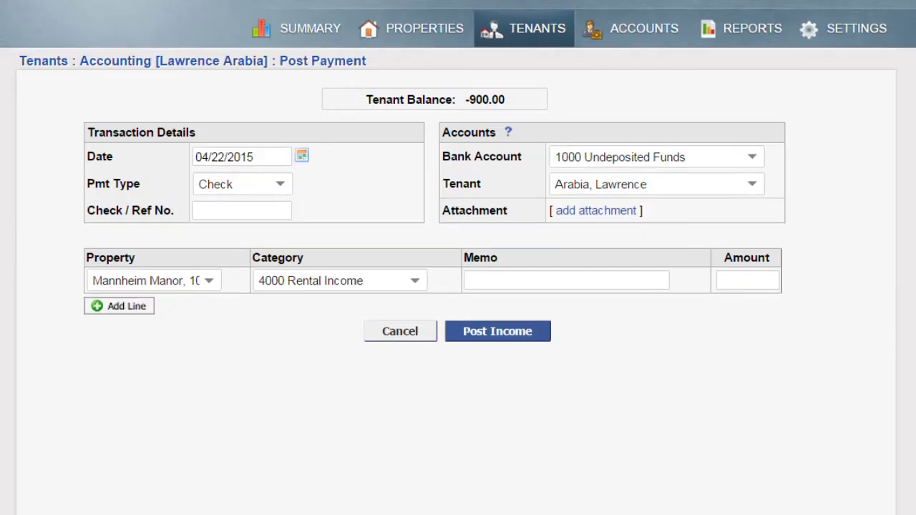
left_click(747, 280)
type("900")
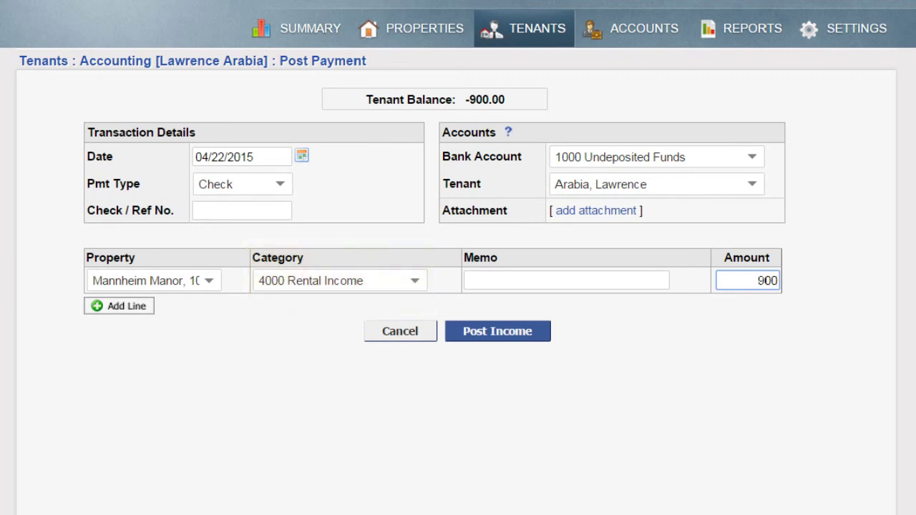
left_click(336, 281)
left_click(317, 331)
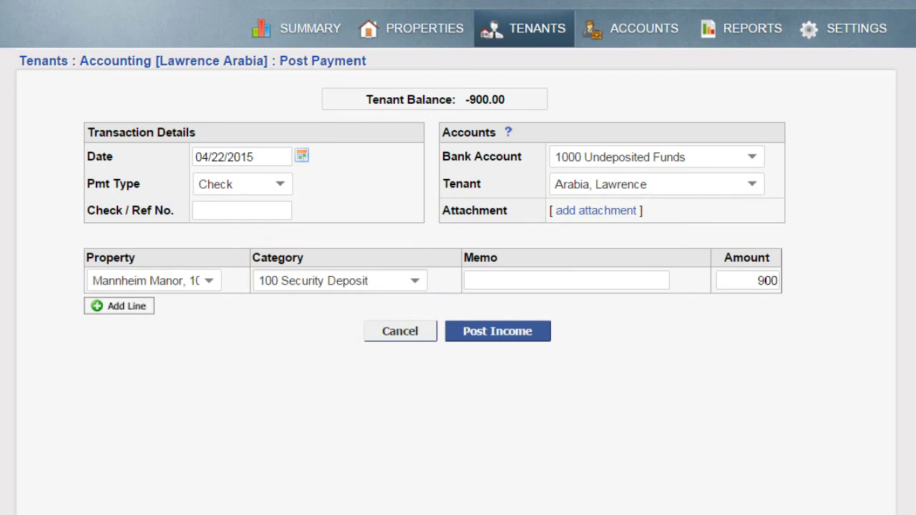
left_click(497, 331)
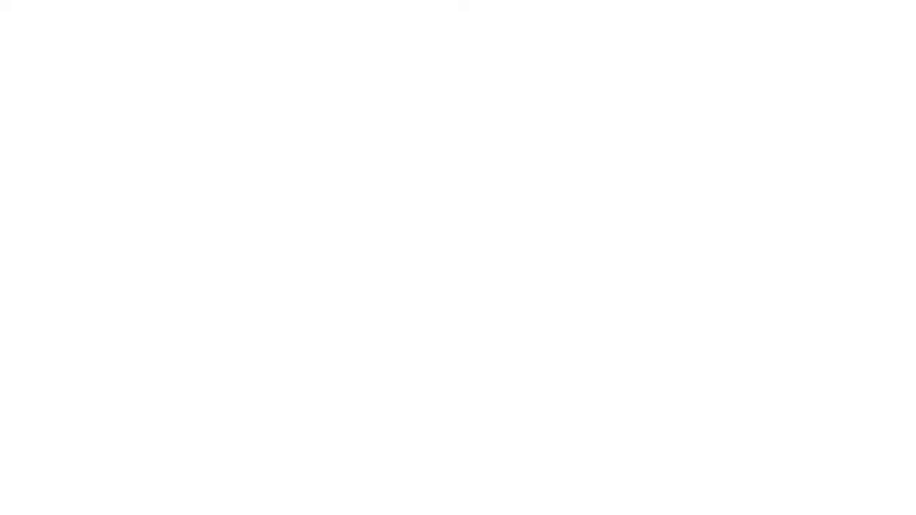
- Skip the payment receipt, run the Current Deposits B report, then open Need Help
left_click(571, 172)
left_click(751, 29)
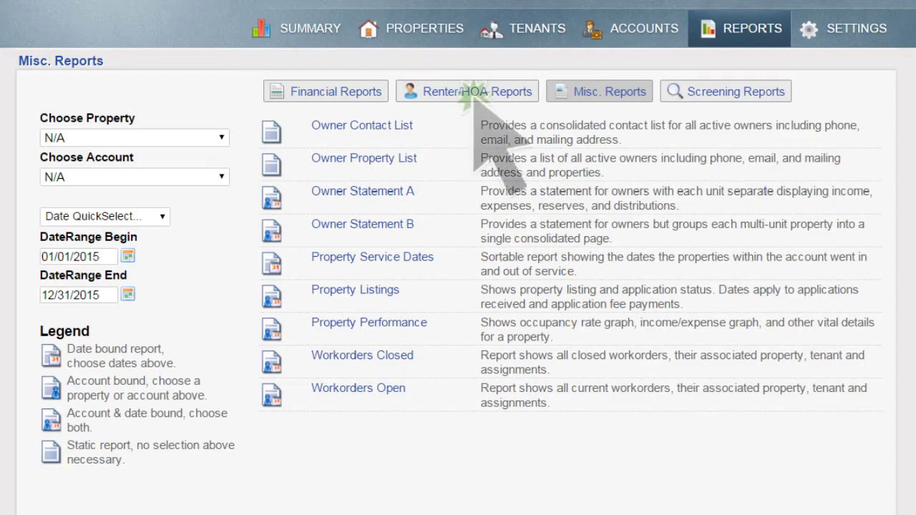
left_click(471, 93)
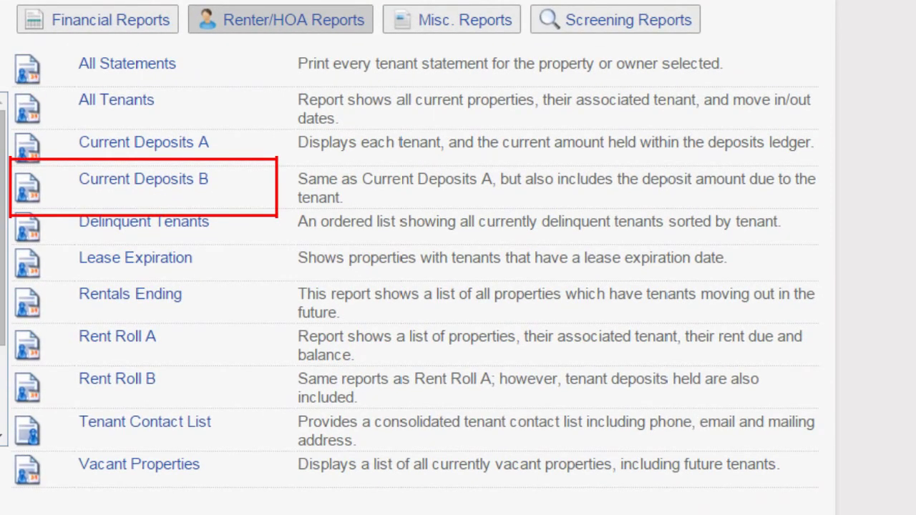
left_click(143, 179)
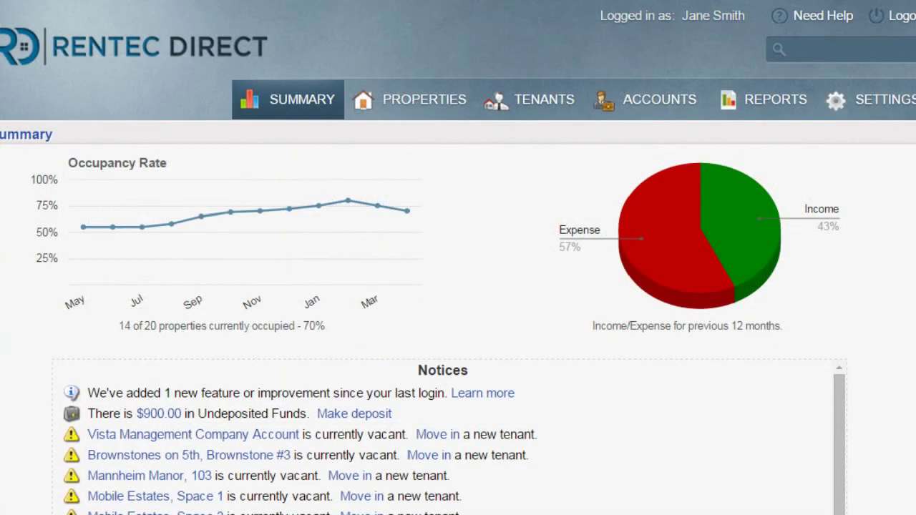
left_click(820, 30)
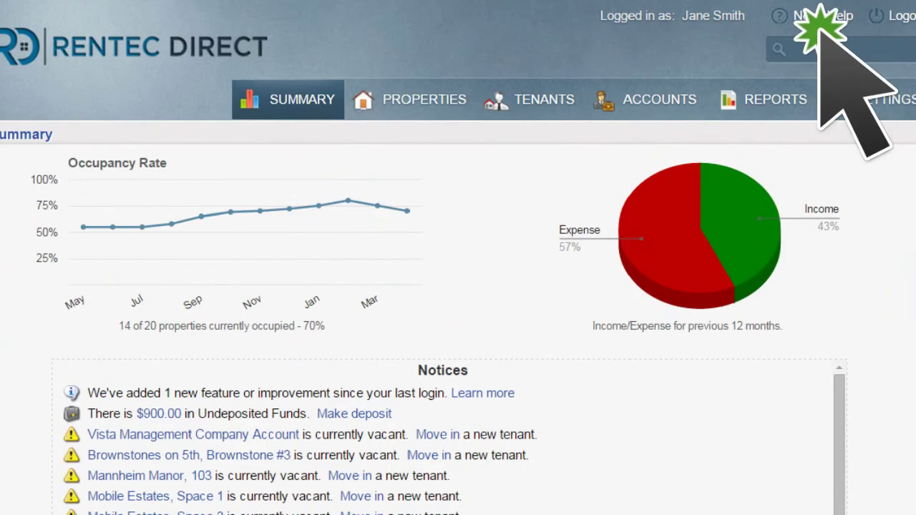